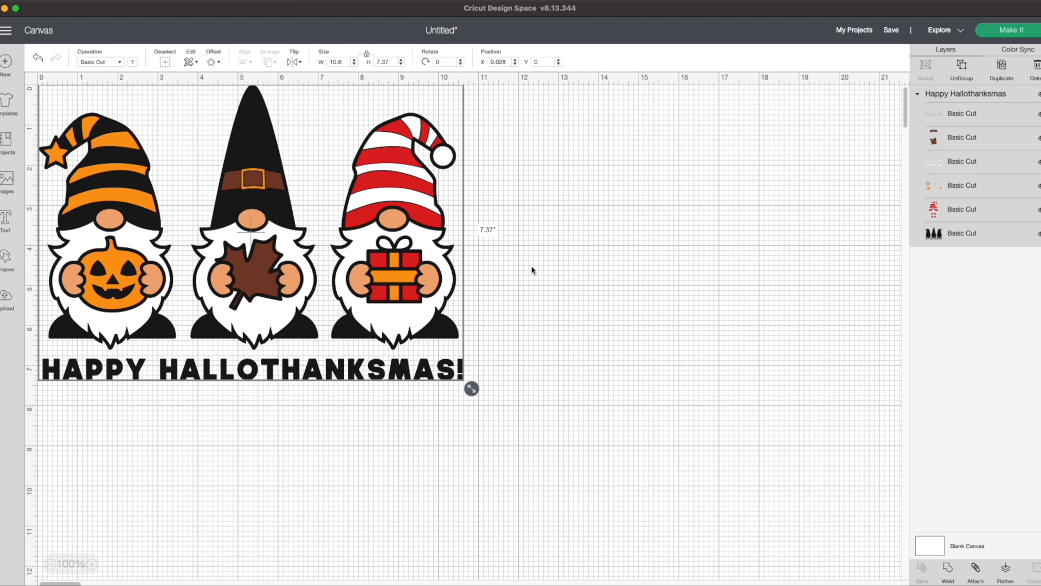
Step: Move the whole gnome design away from the canvas corner to about X 1.417, Y 1.181
{"action": "left_click_drag", "start_coordinate": [436, 242], "coordinate": [491, 289]}
{"action": "left_click", "coordinate": [651, 264]}
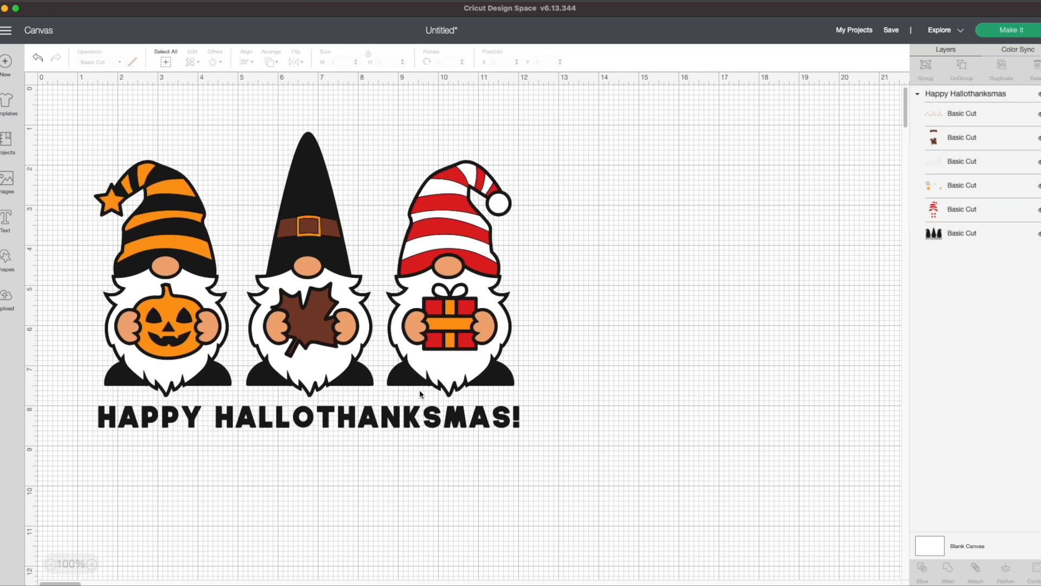
{"action": "left_click", "coordinate": [460, 297]}
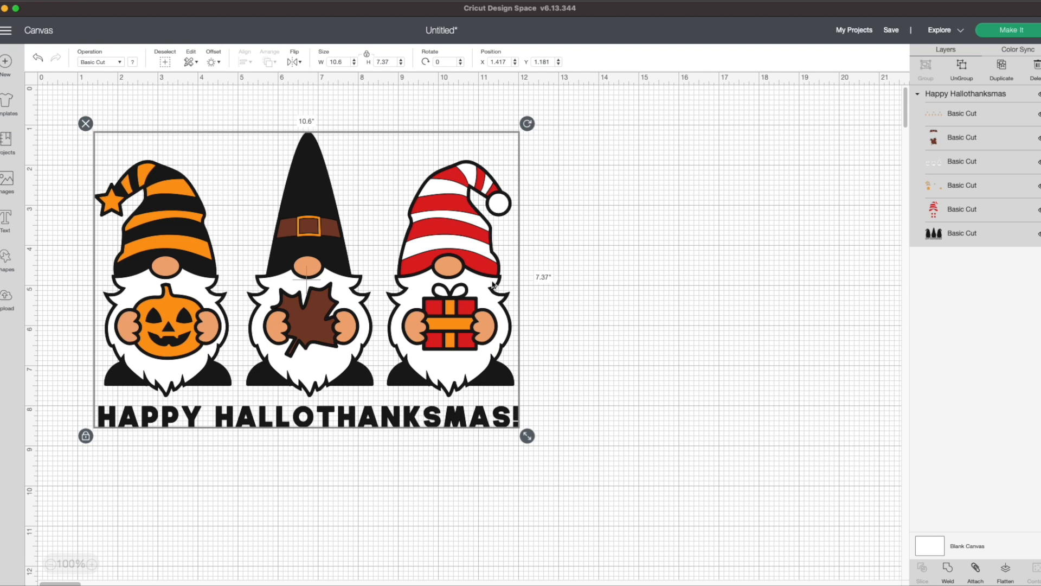
{"action": "left_click", "coordinate": [646, 284]}
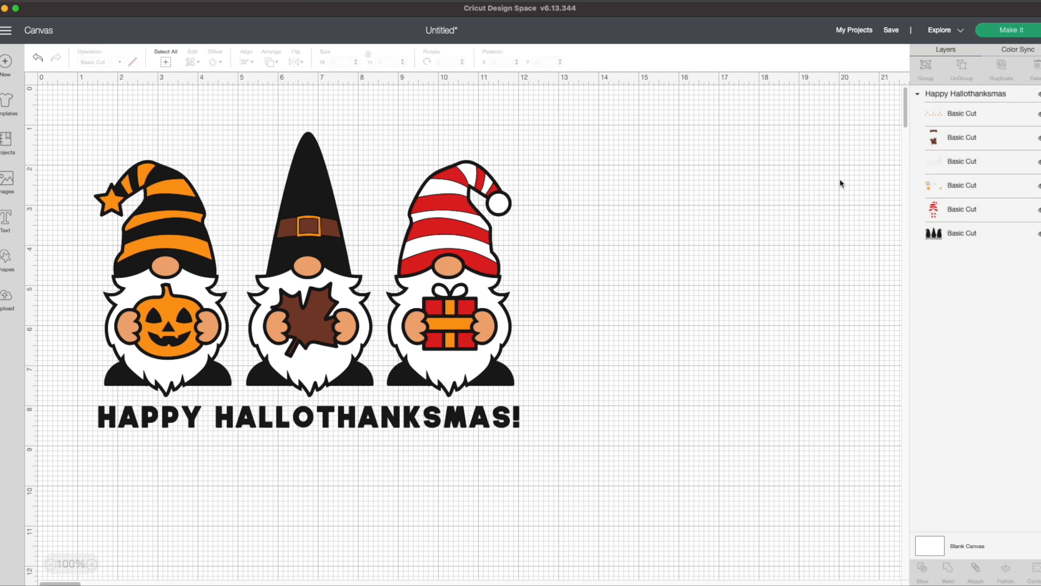
Step: Hide the nose and hand contours of the maple-leaf and gift gnomes in the skin-coloured layer, keeping only the pumpkin gnome's
{"action": "left_click", "coordinate": [960, 120]}
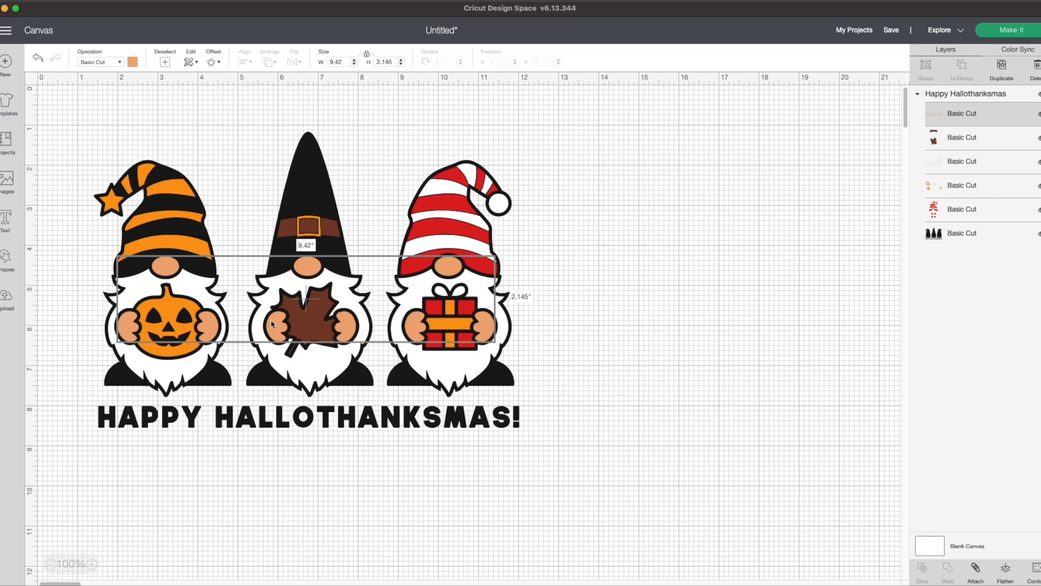
{"action": "left_click", "coordinate": [1034, 569]}
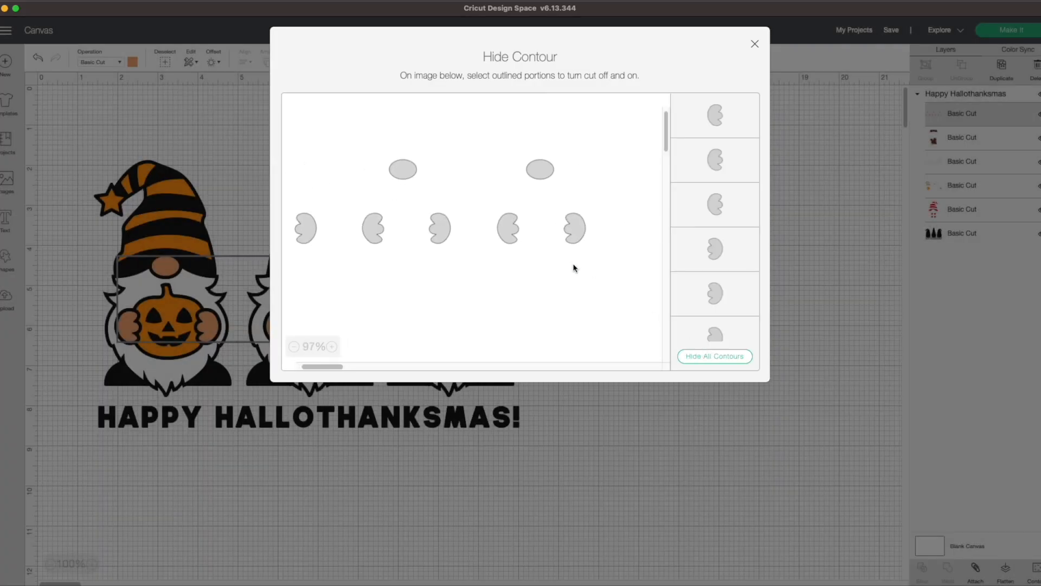
{"action": "left_click", "coordinate": [377, 227]}
{"action": "left_click", "coordinate": [440, 226]}
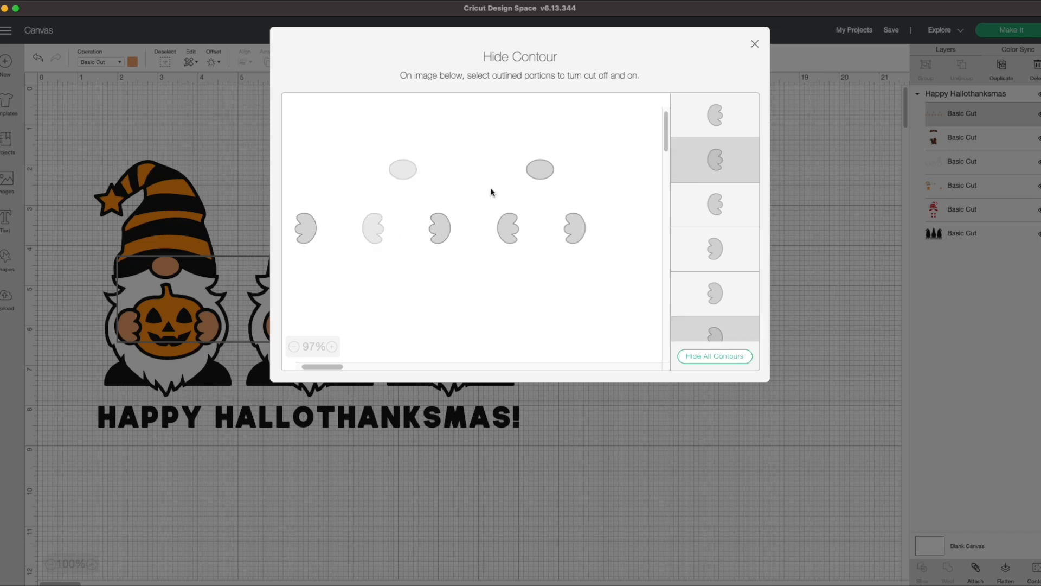
{"action": "left_click", "coordinate": [508, 227]}
{"action": "left_click", "coordinate": [575, 228]}
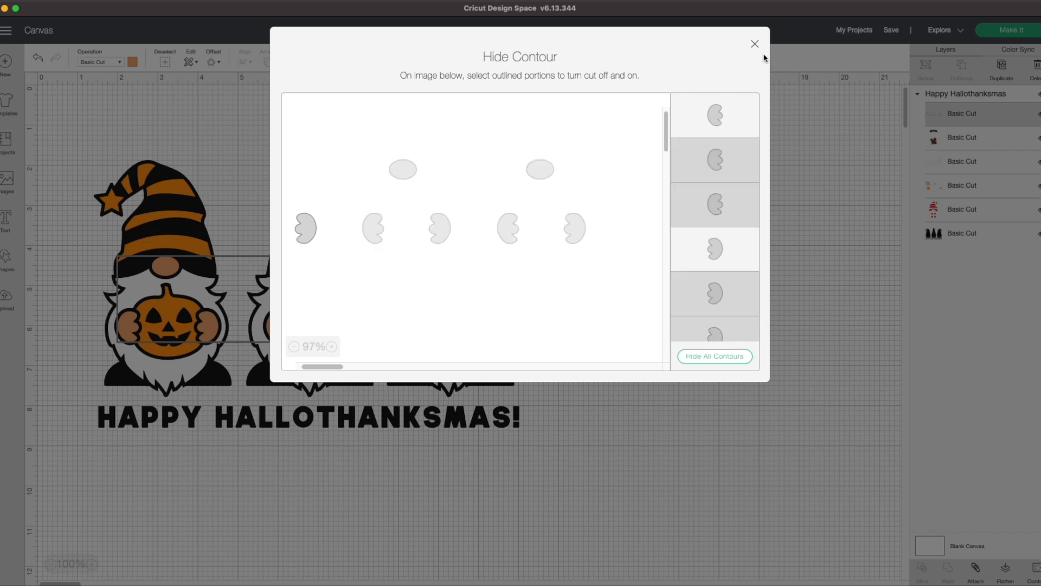
{"action": "left_click", "coordinate": [754, 44]}
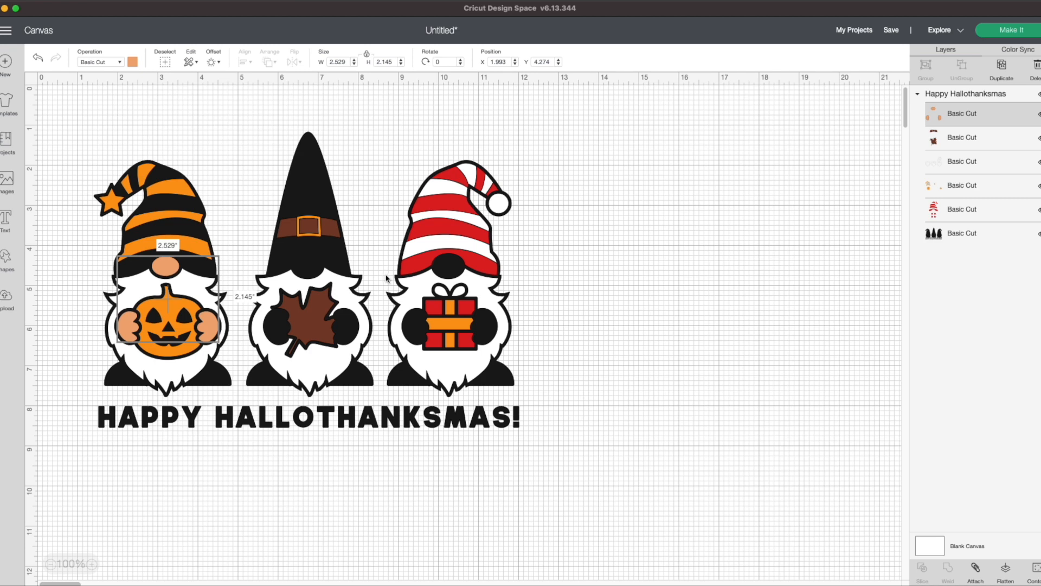
Step: Delete the brown layer with the hat band and leaf and the red layer with the hat stripes and gift
{"action": "left_click", "coordinate": [978, 149]}
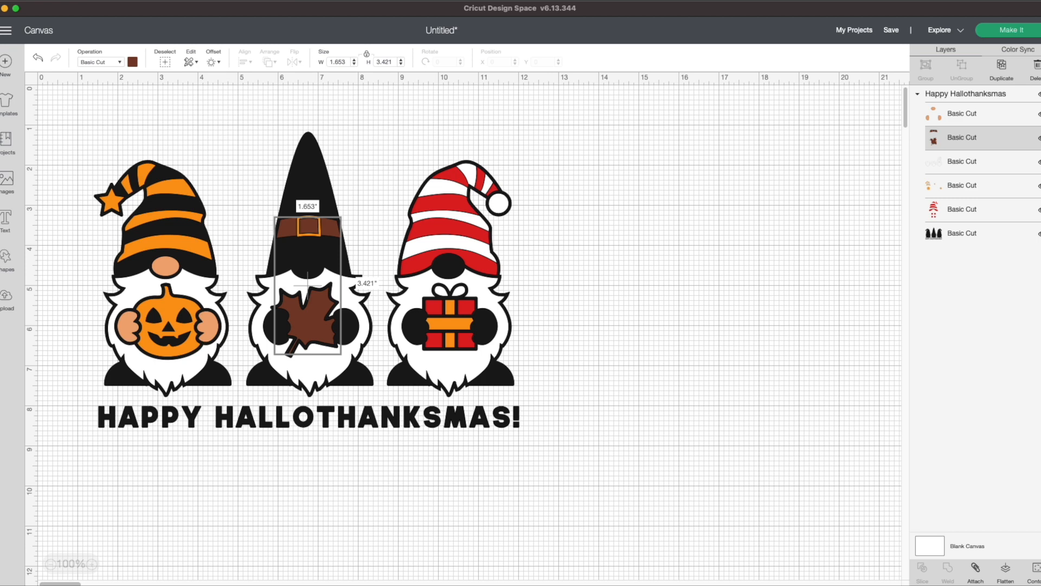
{"action": "key", "text": "Delete"}
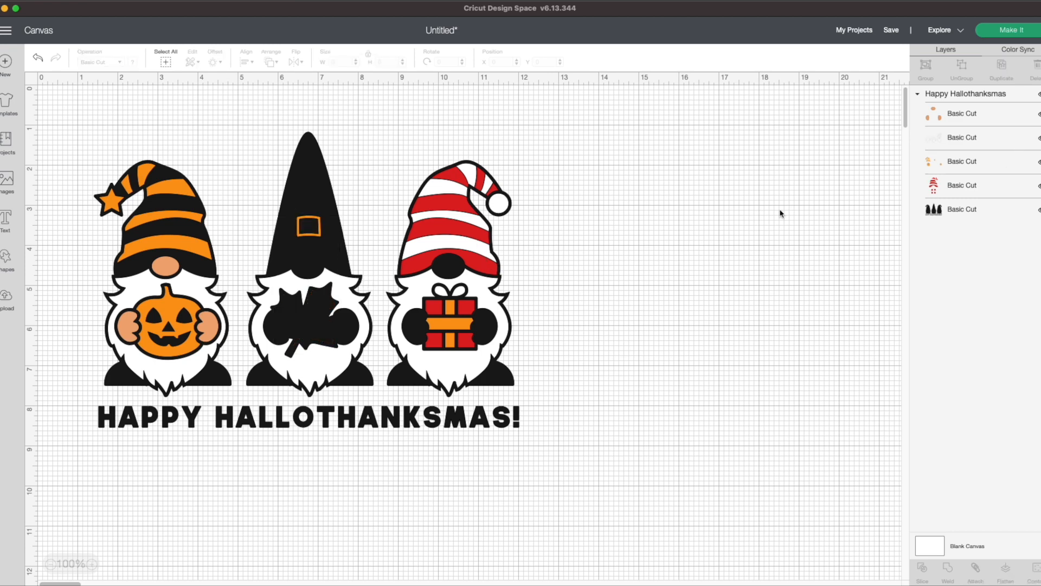
{"action": "left_click", "coordinate": [964, 186]}
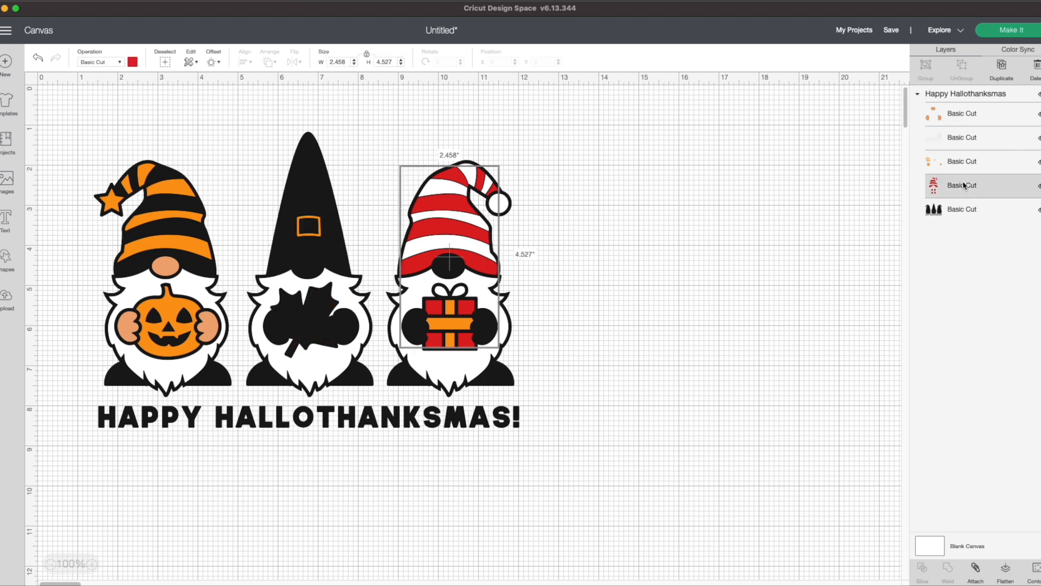
{"action": "key", "text": "Delete"}
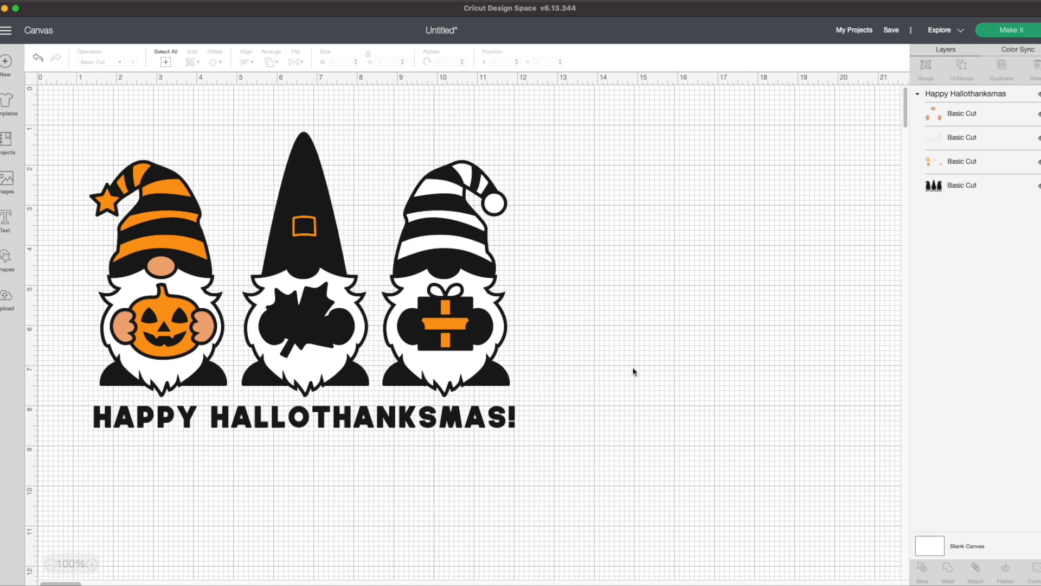
Step: Cover the pumpkin gnome with an unlocked square stretched to about 3.94 × 6.29 in and slice the white layer with it
{"action": "left_click", "coordinate": [8, 268]}
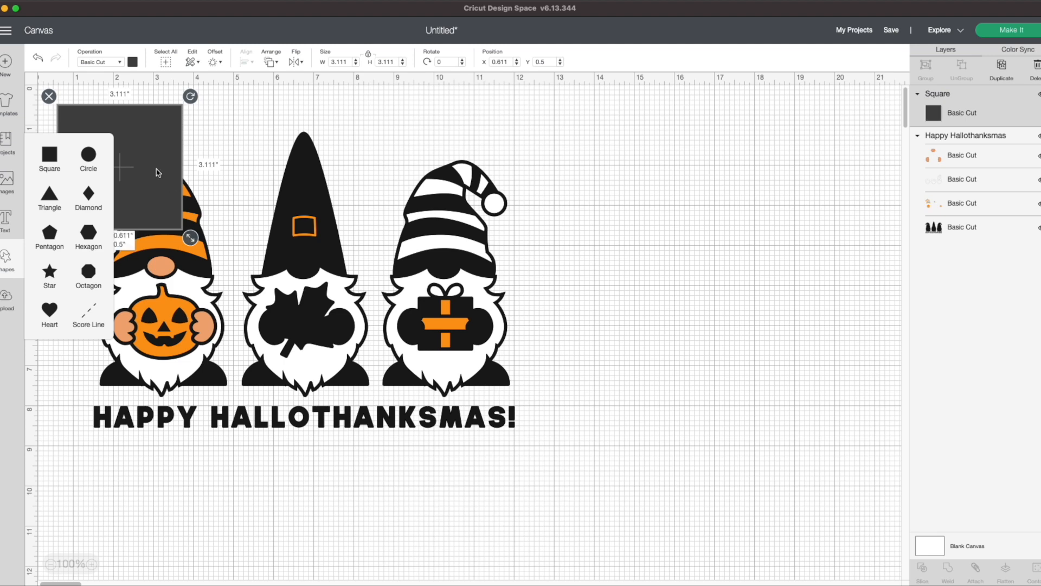
{"action": "left_click_drag", "start_coordinate": [146, 234], "coordinate": [139, 244]}
{"action": "left_click_drag", "start_coordinate": [213, 280], "coordinate": [247, 410]}
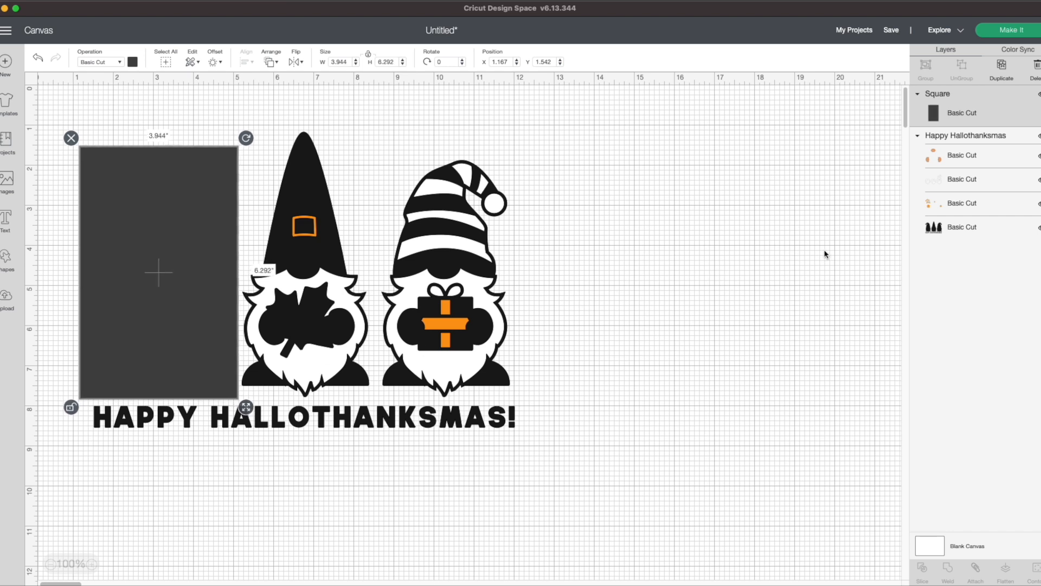
{"action": "left_click", "coordinate": [967, 181], "text": "shift"}
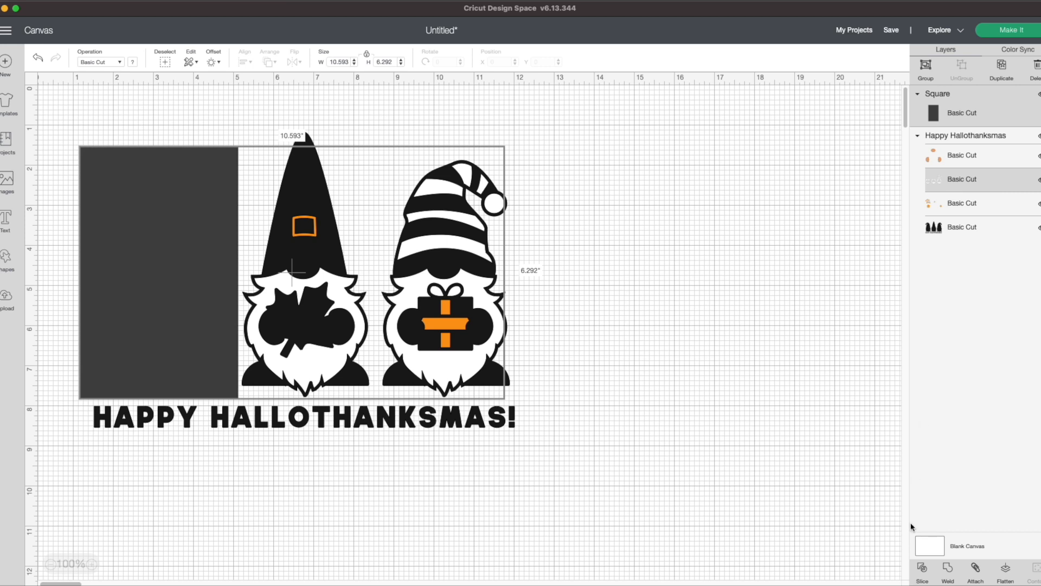
{"action": "left_click", "coordinate": [922, 569]}
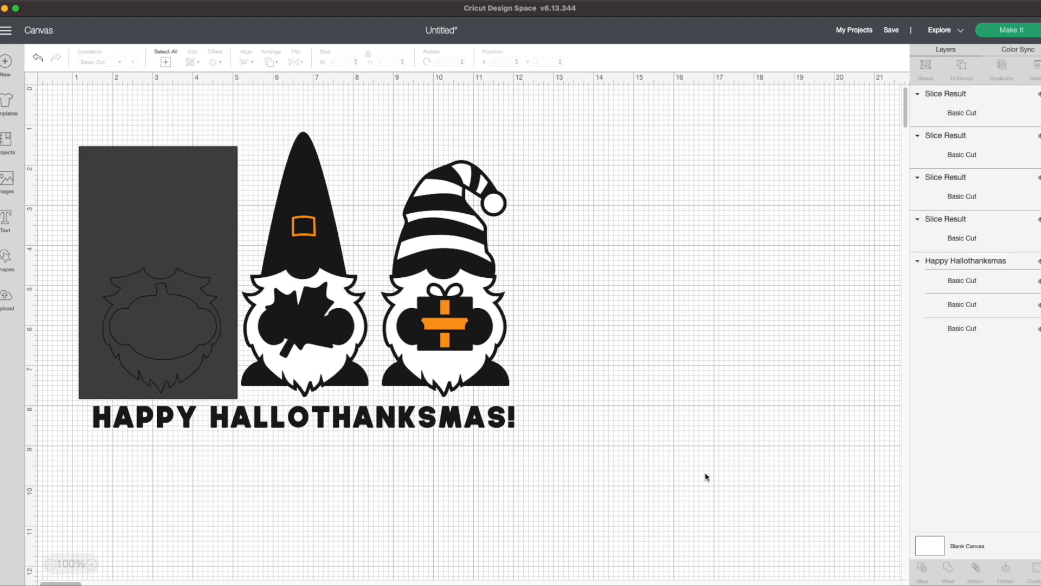
Step: Delete the grey square, the grey beard cutout and the other two gnomes' white pieces, keeping the pumpkin gnome's white beard
{"action": "left_click", "coordinate": [956, 123]}
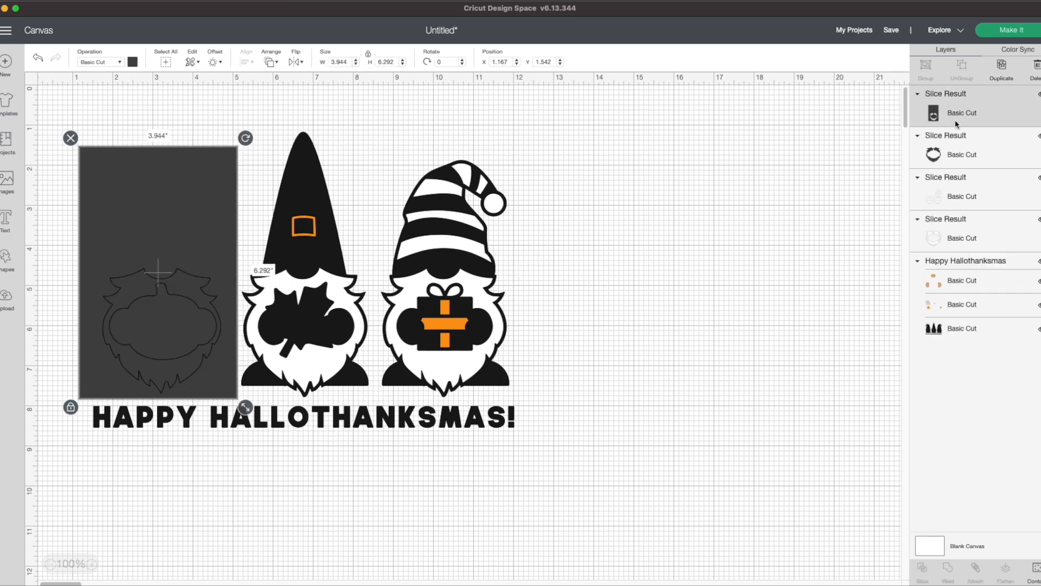
{"action": "key", "text": "Delete"}
{"action": "left_click", "coordinate": [958, 112]}
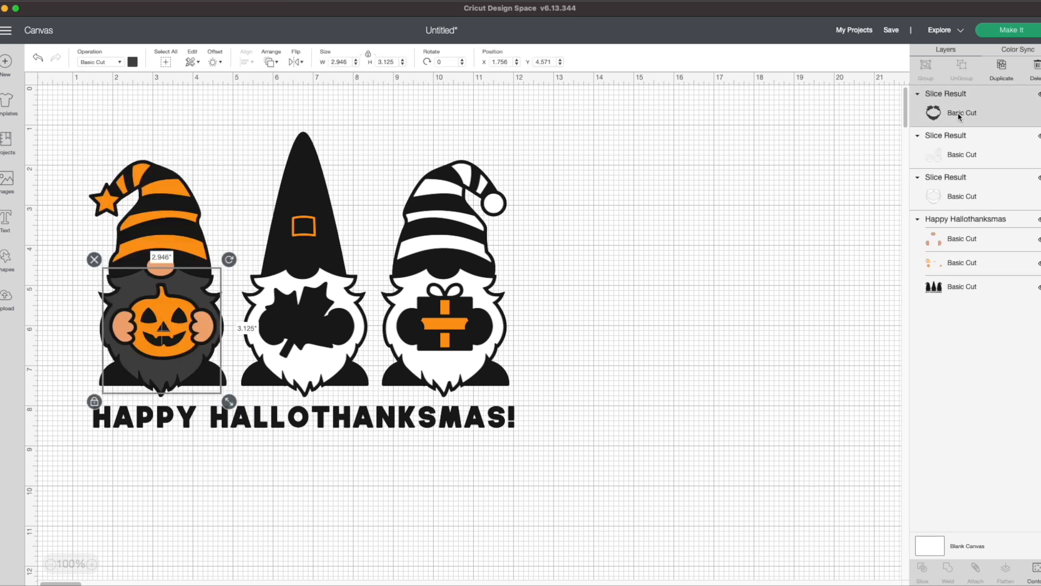
{"action": "key", "text": "Delete"}
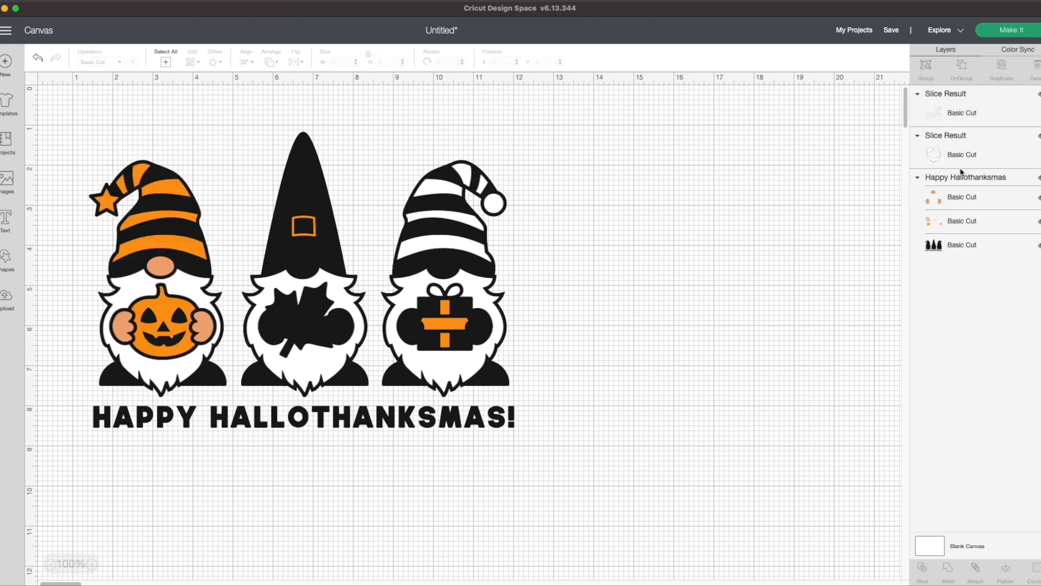
{"action": "left_click", "coordinate": [965, 111]}
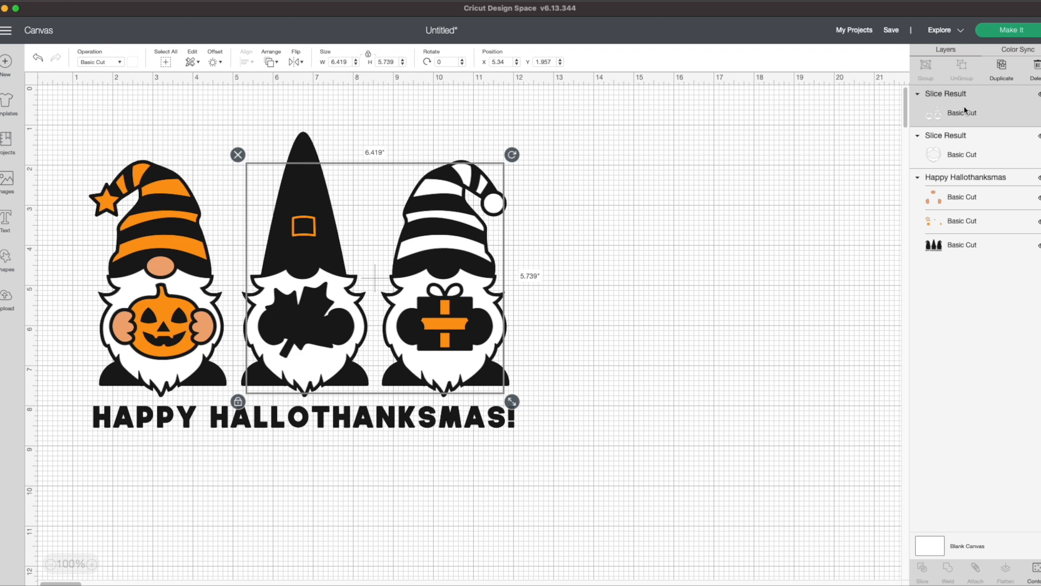
{"action": "key", "text": "Delete"}
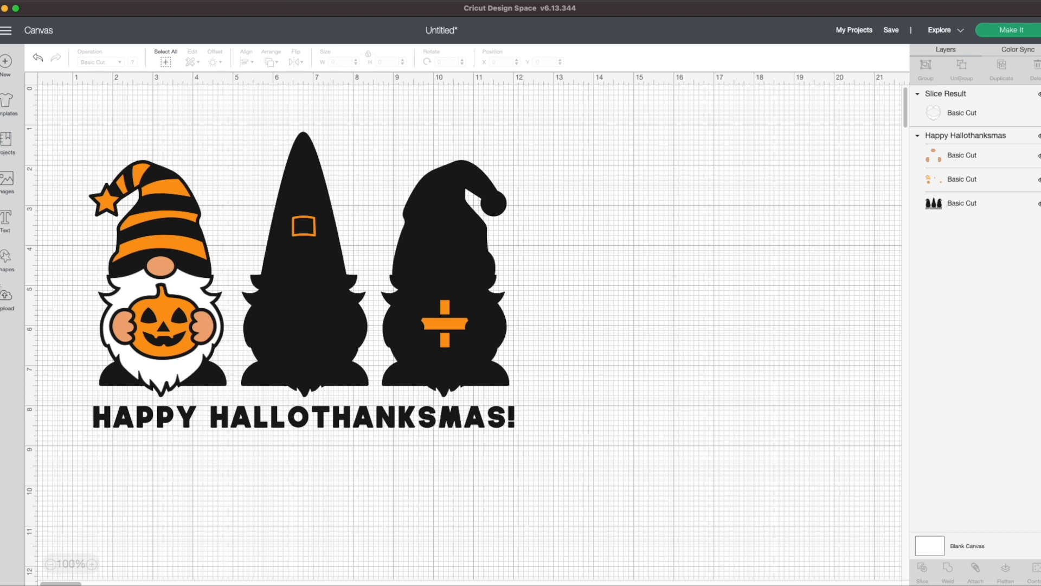
Step: Cover the pumpkin gnome with a new square stretched to about 4.15 × 6.53 in and slice the black layer with it
{"action": "left_click", "coordinate": [4, 262]}
{"action": "left_click", "coordinate": [50, 157]}
{"action": "left_click_drag", "start_coordinate": [141, 168], "coordinate": [162, 195]}
{"action": "left_click_drag", "start_coordinate": [207, 269], "coordinate": [255, 411]}
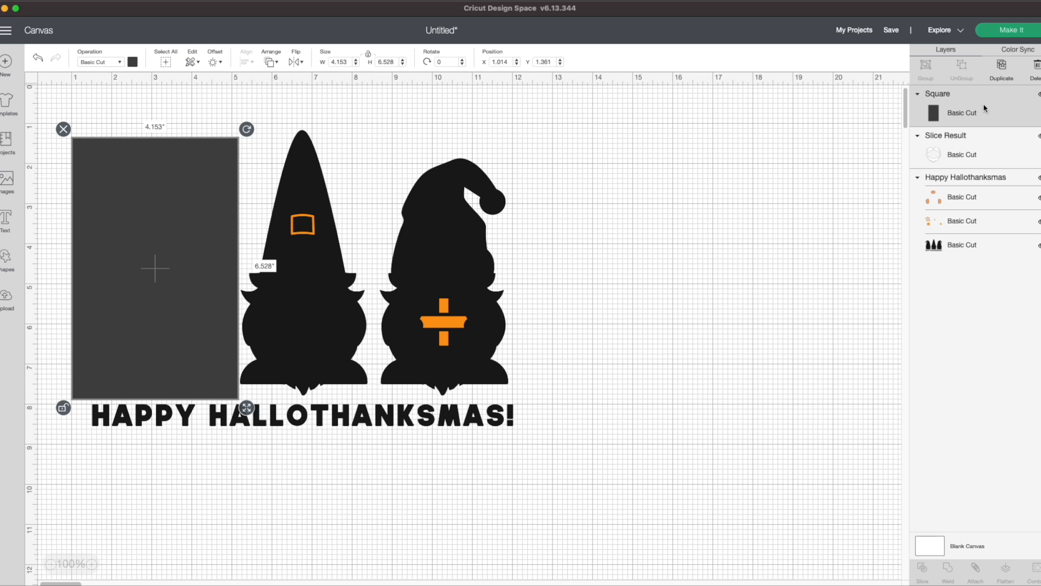
{"action": "left_click", "coordinate": [969, 246], "text": "shift"}
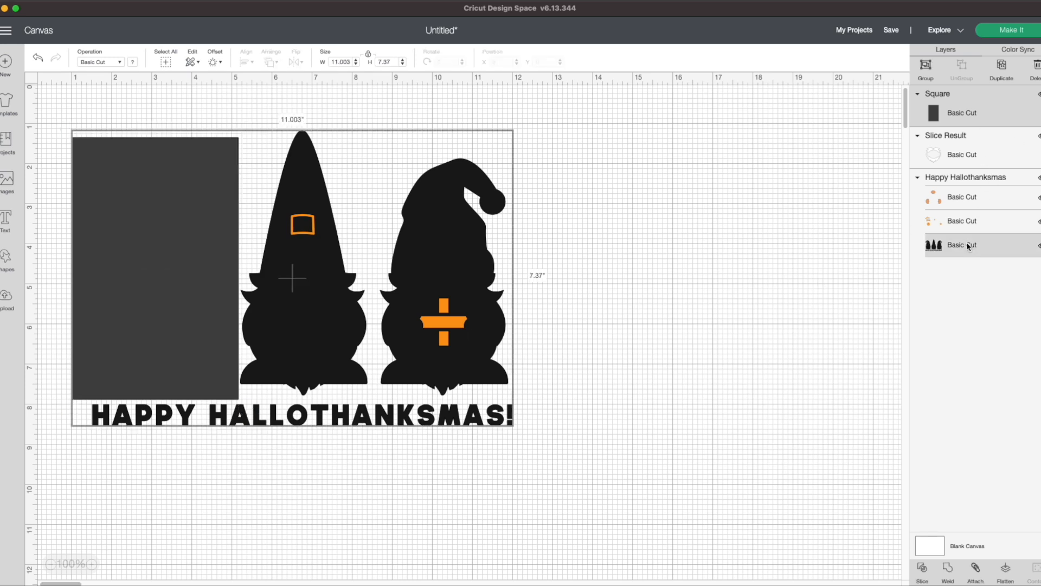
{"action": "left_click", "coordinate": [923, 568]}
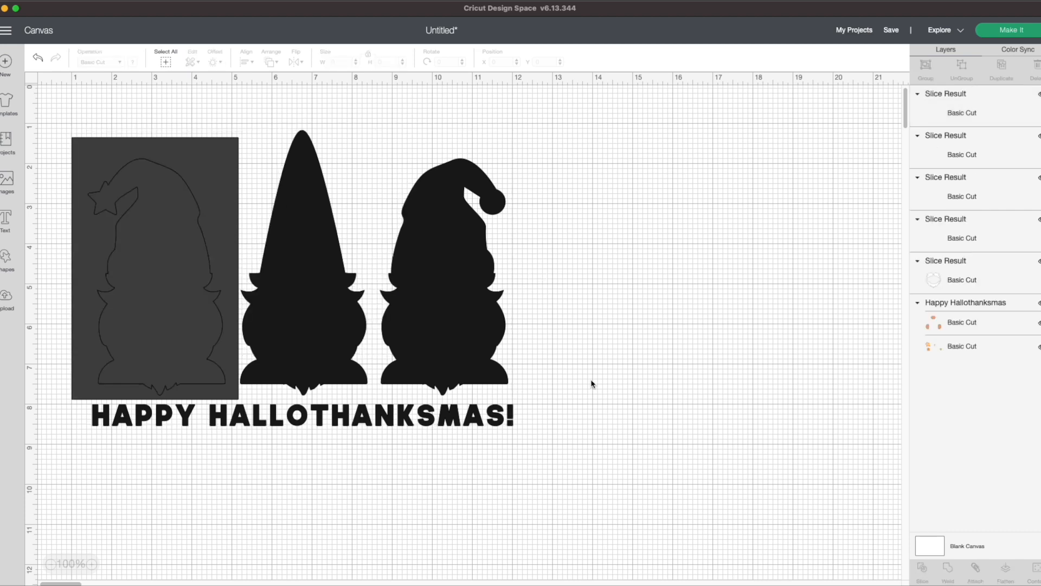
Step: Delete the grey slice pieces and the black piece with the other two gnomes and lettering, keeping the pumpkin gnome's black silhouette
{"action": "left_click", "coordinate": [958, 114]}
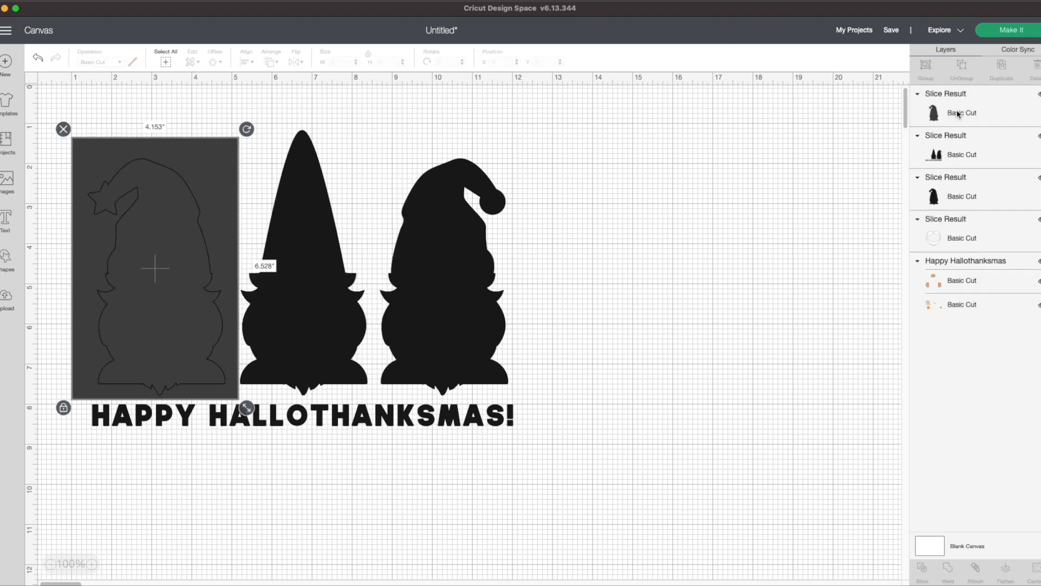
{"action": "key", "text": "Delete"}
{"action": "left_click", "coordinate": [957, 114]}
{"action": "key", "text": "Delete"}
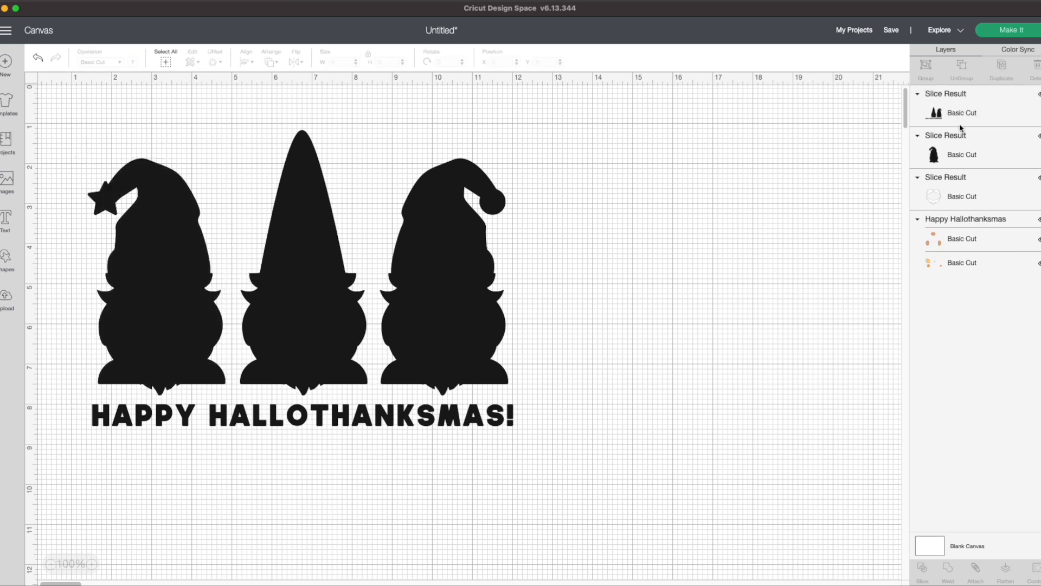
{"action": "left_click", "coordinate": [962, 113]}
{"action": "key", "text": "Delete"}
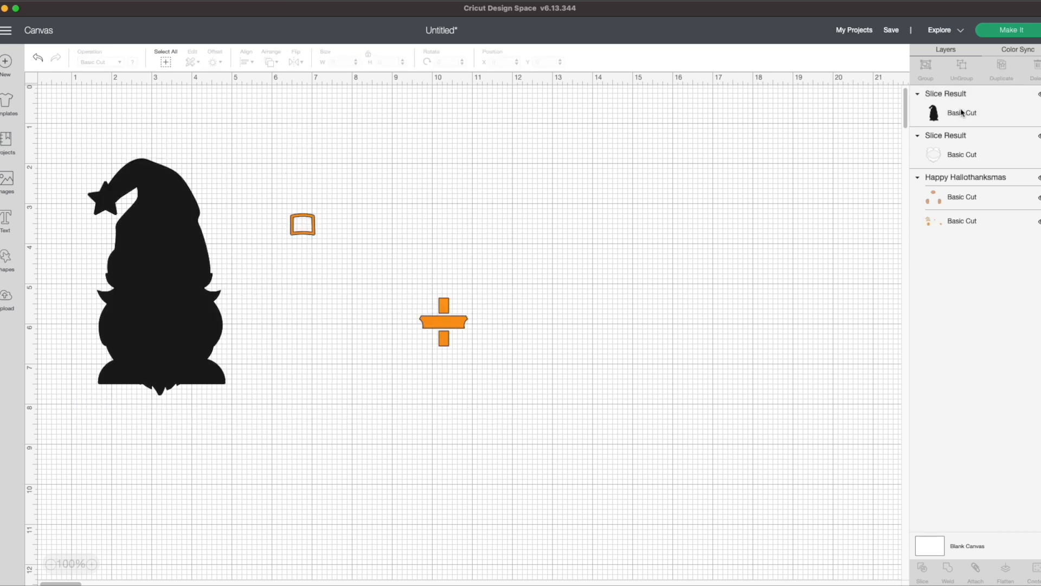
Step: Hide both hat buckle contours and the gift's horizontal ribbon contour in the orange layer
{"action": "left_click", "coordinate": [963, 221]}
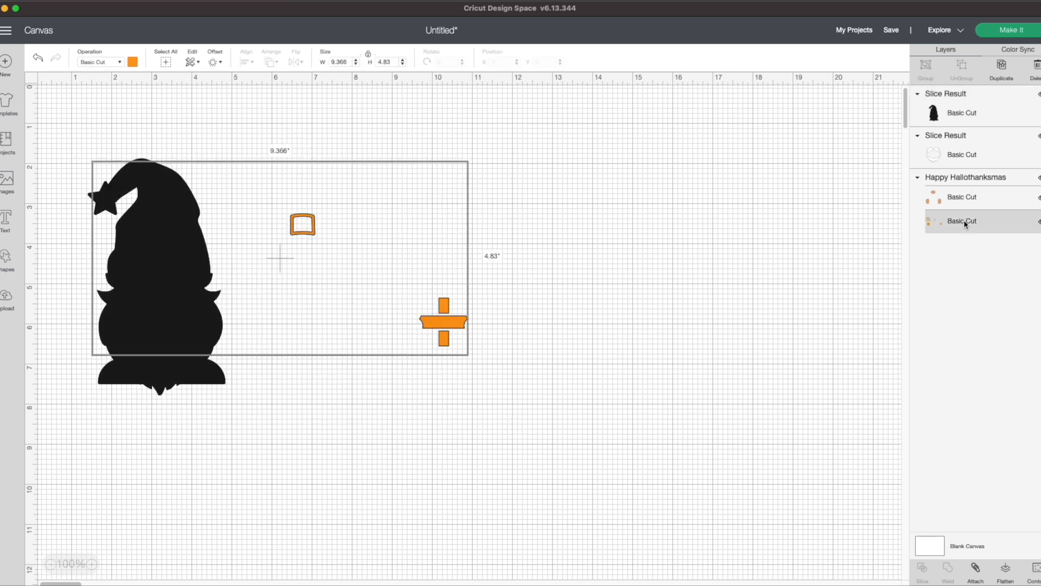
{"action": "left_click", "coordinate": [1035, 568]}
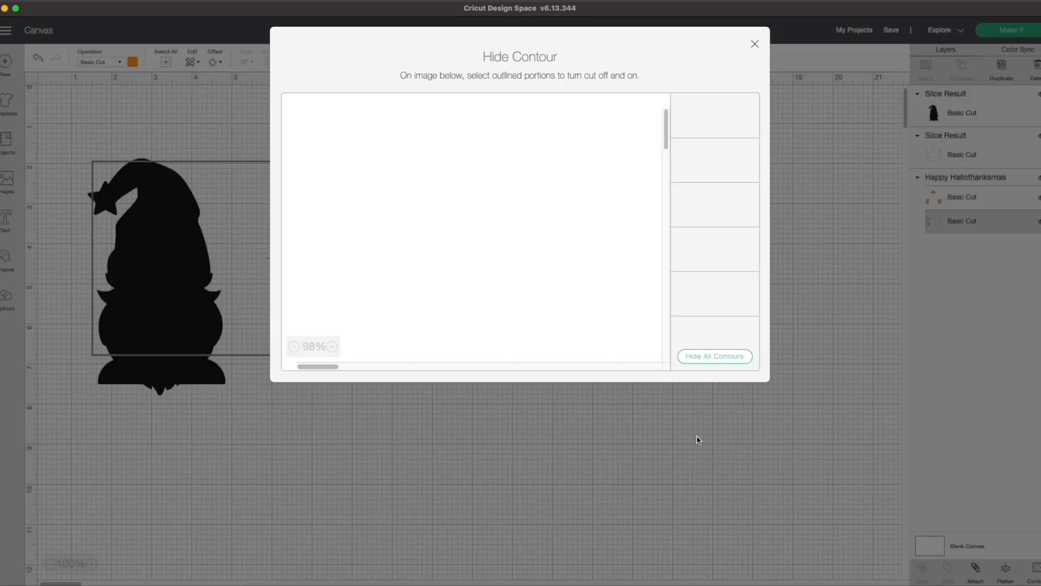
{"action": "scroll", "coordinate": [739, 174], "scroll_direction": "down", "scroll_amount": 5}
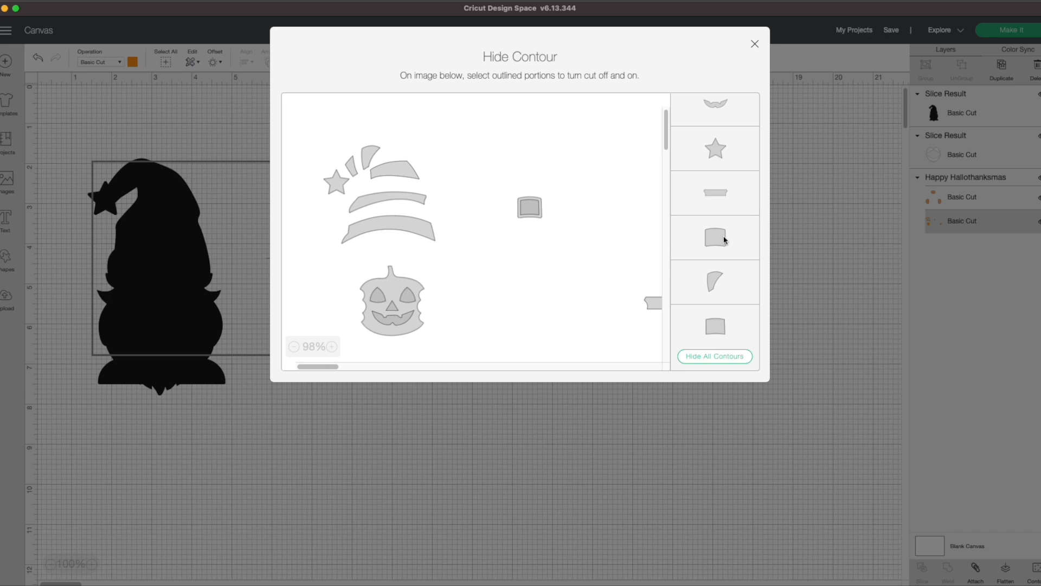
{"action": "scroll", "coordinate": [724, 239], "scroll_direction": "down", "scroll_amount": 2}
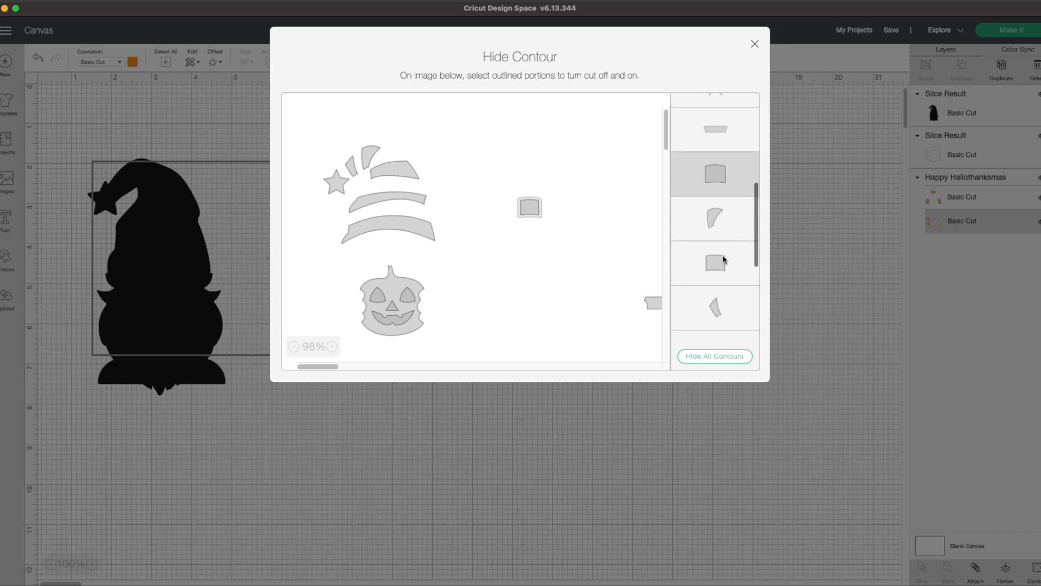
{"action": "left_click", "coordinate": [724, 260]}
{"action": "scroll", "coordinate": [725, 259], "scroll_direction": "down", "scroll_amount": 1}
{"action": "scroll", "coordinate": [723, 257], "scroll_direction": "down", "scroll_amount": 1}
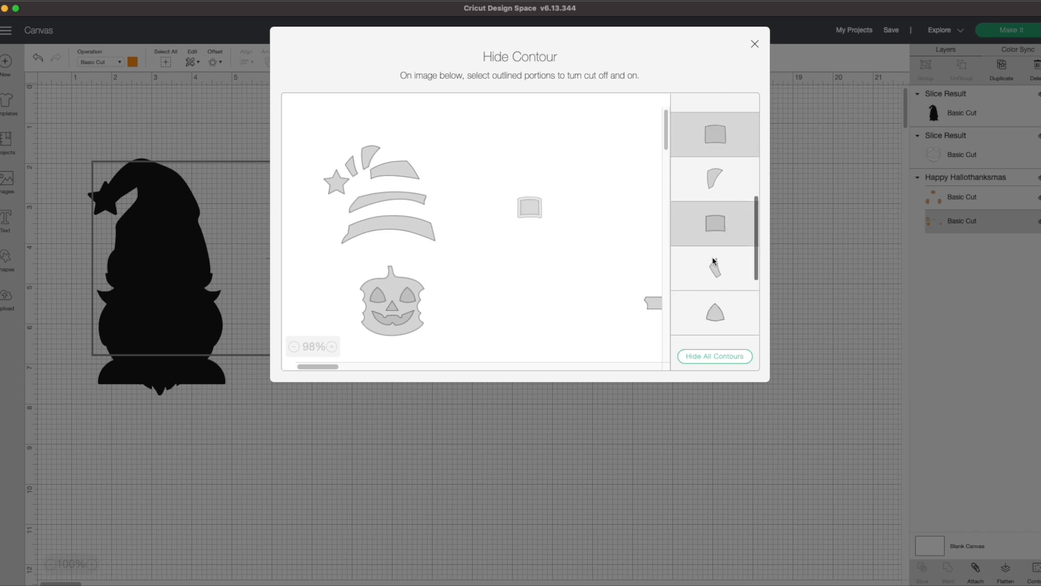
{"action": "left_click", "coordinate": [653, 302]}
{"action": "left_click", "coordinate": [755, 44]}
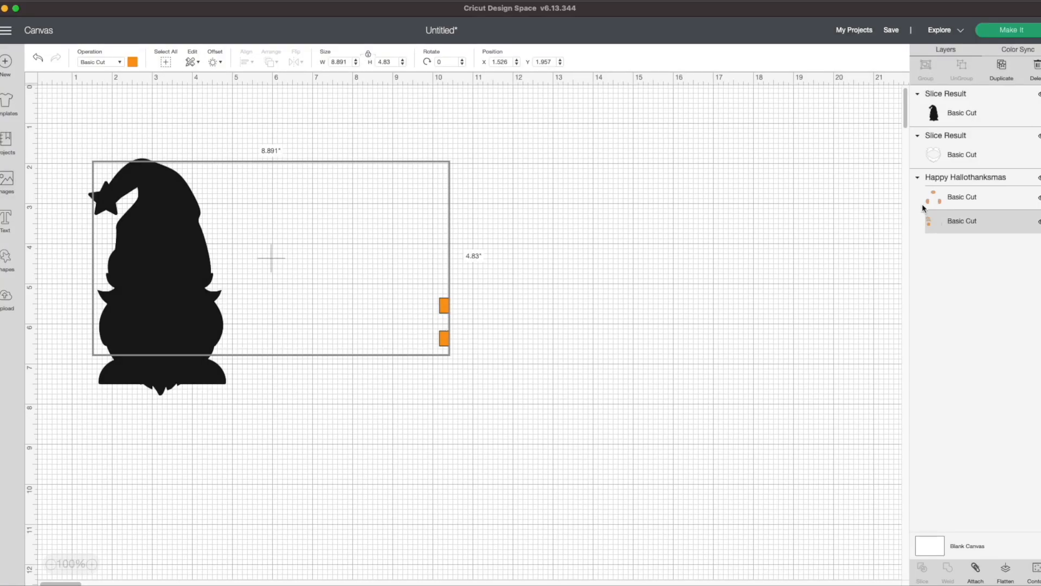
Step: Hide the two remaining vertical gift ribbon contours in the orange layer
{"action": "left_click", "coordinate": [1036, 571]}
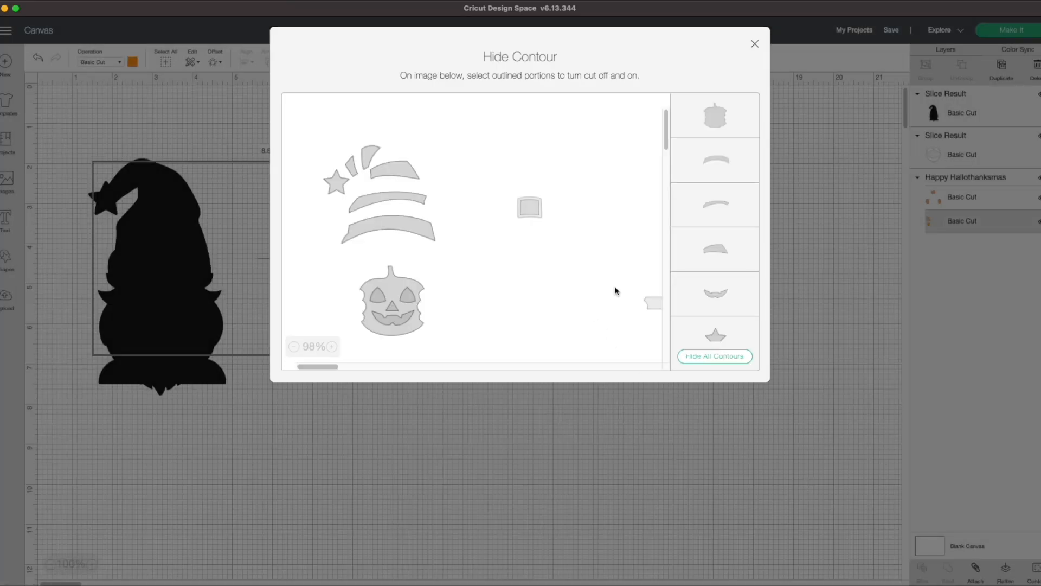
{"action": "scroll", "coordinate": [617, 291], "scroll_direction": "right", "scroll_amount": 4}
{"action": "scroll", "coordinate": [615, 288], "scroll_direction": "down", "scroll_amount": 1}
{"action": "left_click", "coordinate": [493, 269]}
{"action": "left_click", "coordinate": [493, 298]}
{"action": "left_click", "coordinate": [754, 42]}
{"action": "left_click", "coordinate": [412, 370]}
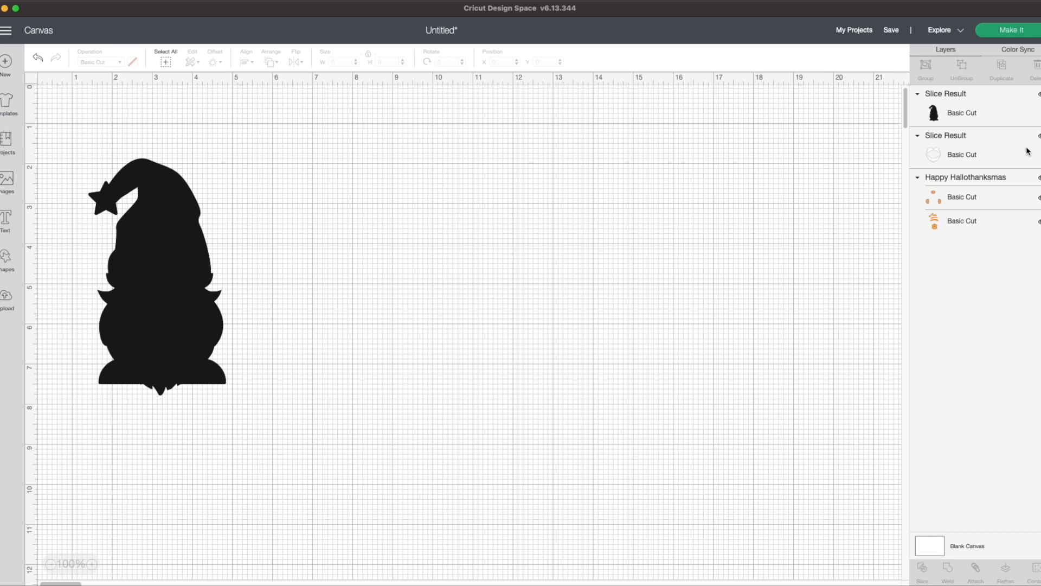
Step: Reorder the layers so the orange and peach pieces lie above the white beard and the black silhouette lies underneath
{"action": "left_click_drag", "start_coordinate": [964, 113], "coordinate": [959, 247]}
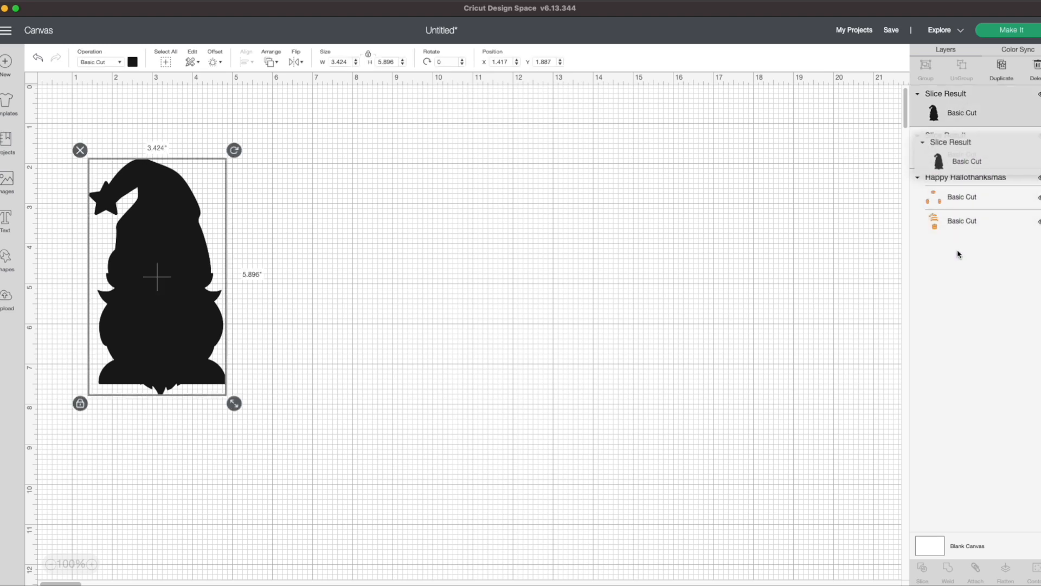
{"action": "left_click_drag", "start_coordinate": [937, 95], "coordinate": [942, 239]}
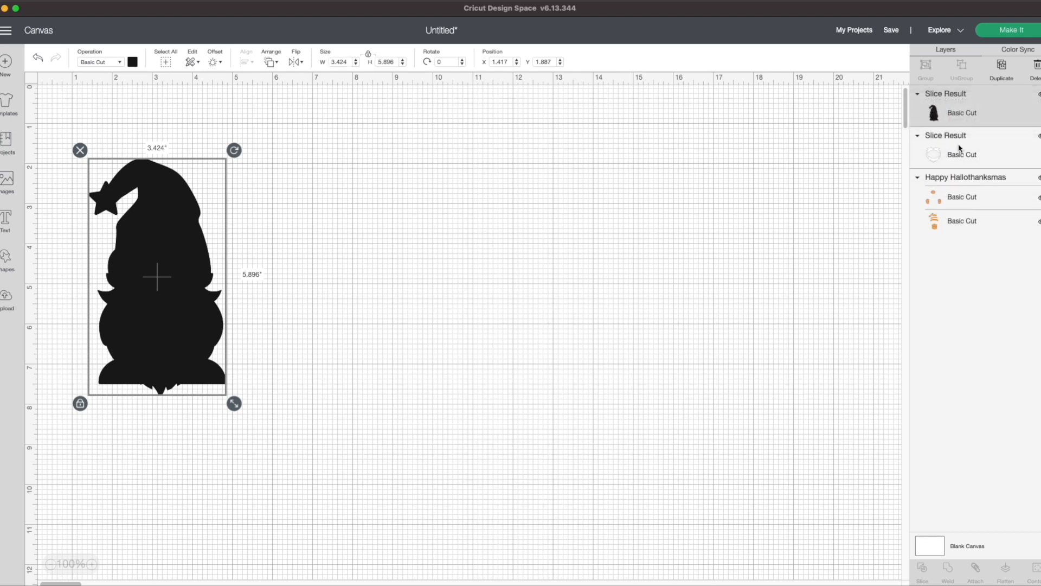
{"action": "left_click_drag", "start_coordinate": [954, 179], "coordinate": [949, 92]}
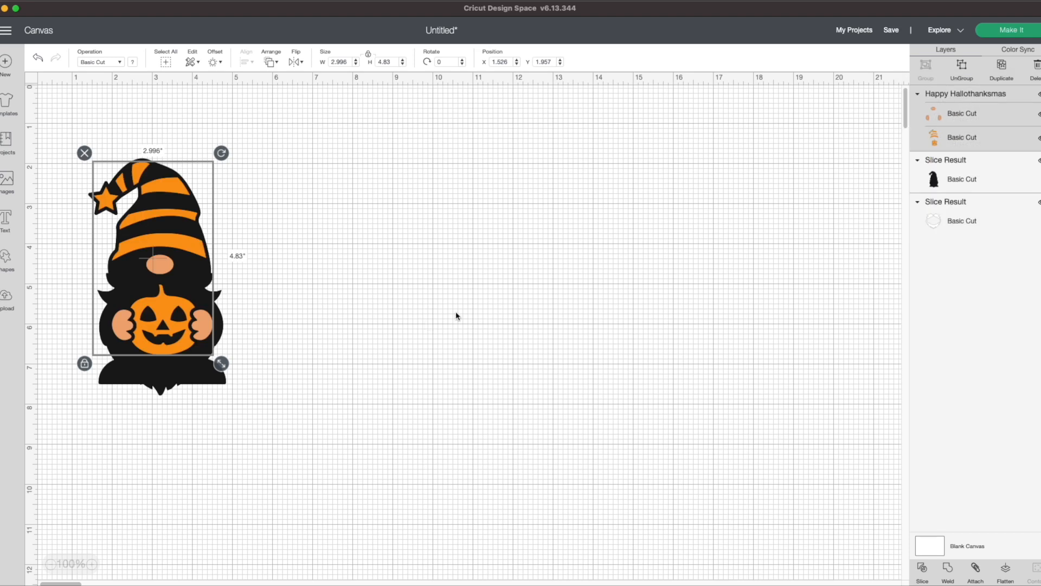
{"action": "left_click_drag", "start_coordinate": [975, 211], "coordinate": [965, 161]}
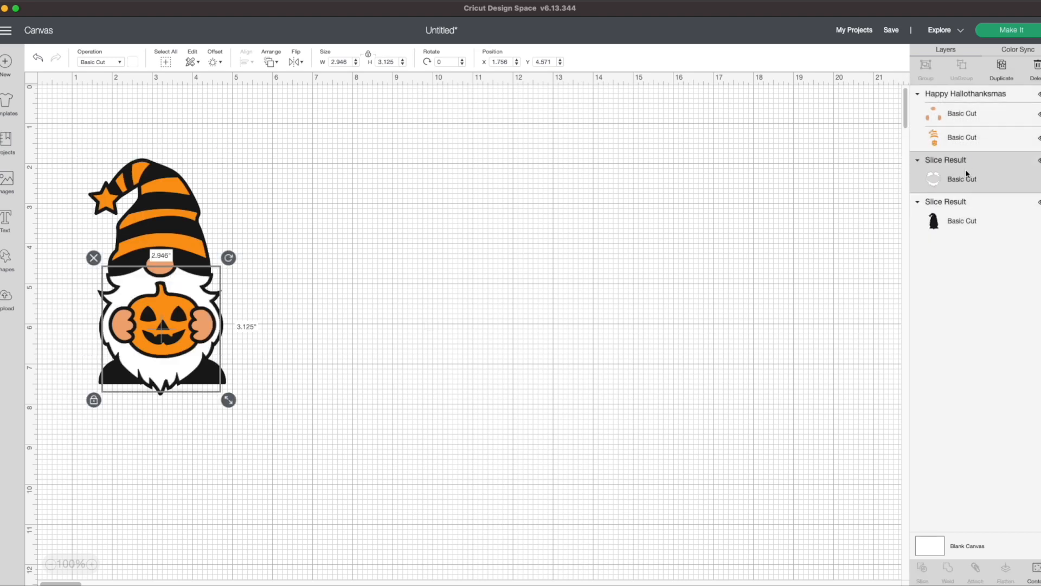
{"action": "left_click", "coordinate": [473, 378]}
Step: Preview the cut mats for the white, black, peach and orange layers, and return to the canvas without continuing
{"action": "left_click", "coordinate": [1021, 33]}
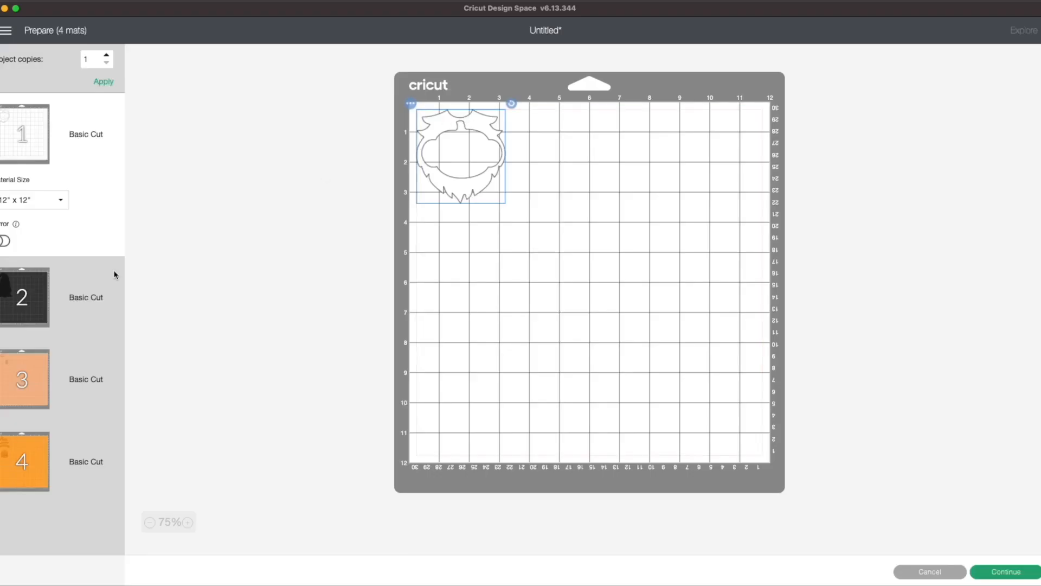
{"action": "left_click", "coordinate": [80, 282]}
{"action": "left_click", "coordinate": [77, 359]}
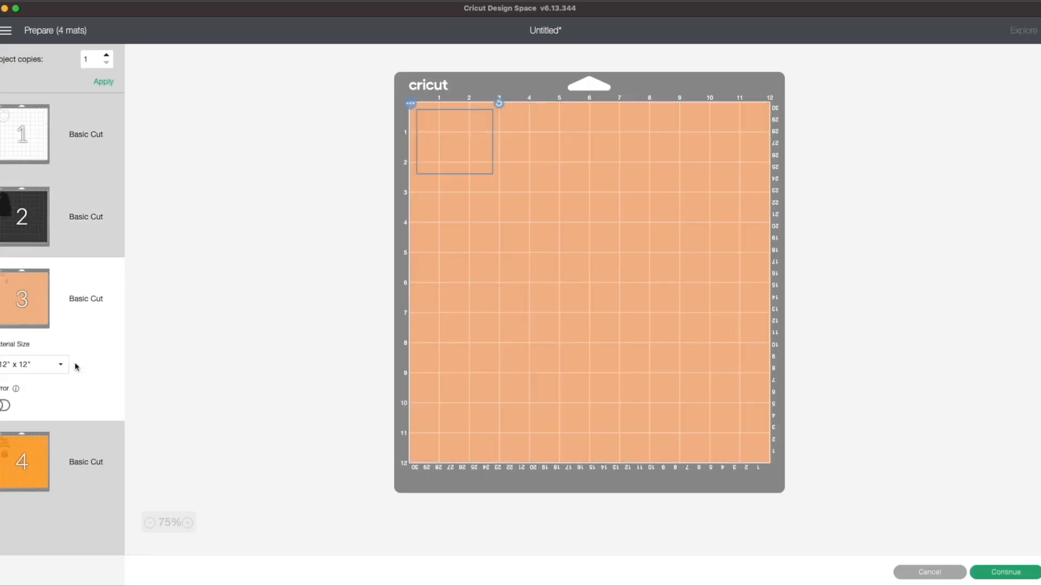
{"action": "left_click", "coordinate": [63, 438]}
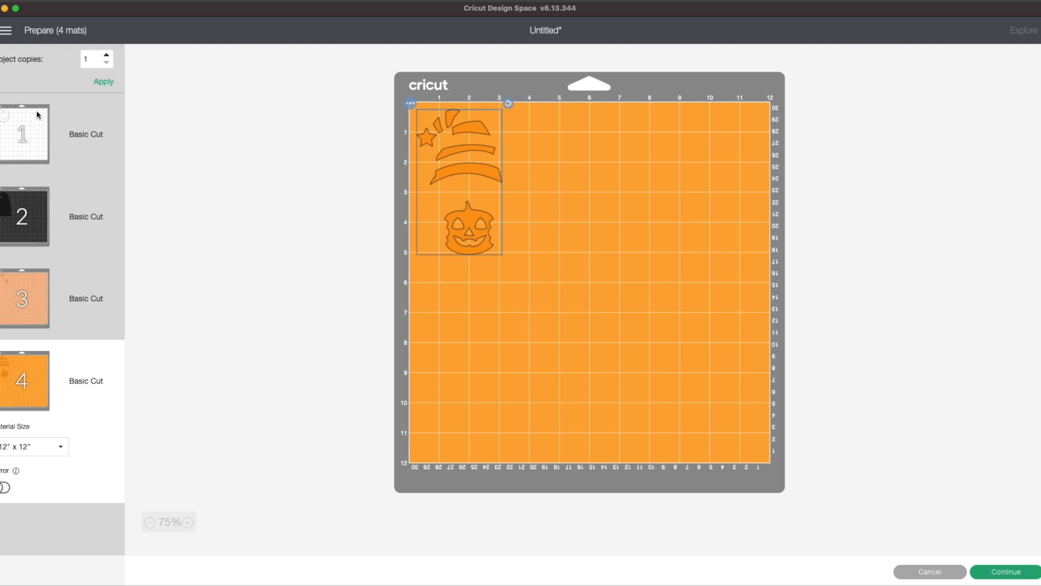
{"action": "left_click", "coordinate": [39, 143]}
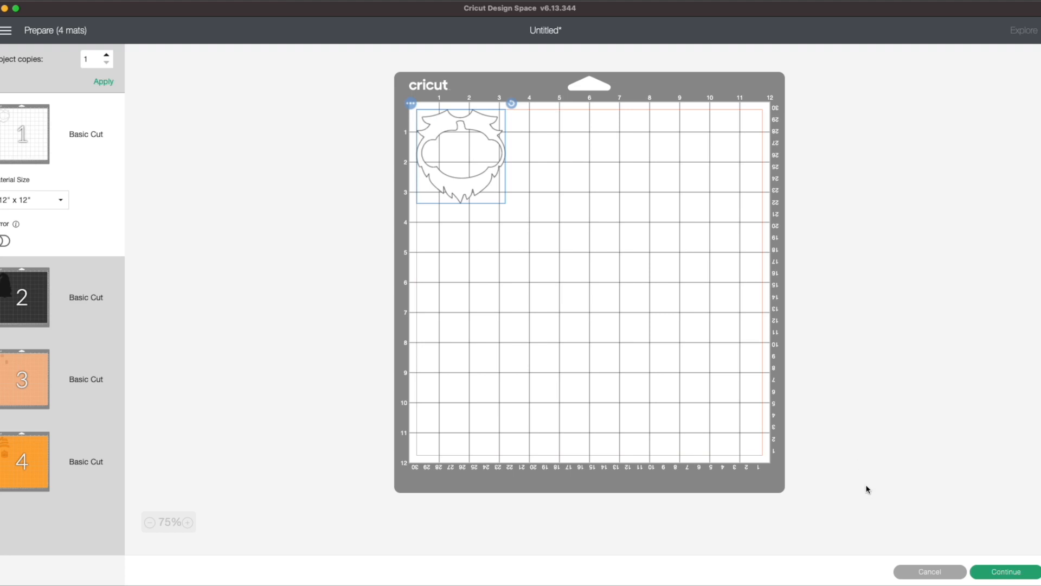
{"action": "left_click", "coordinate": [931, 572]}
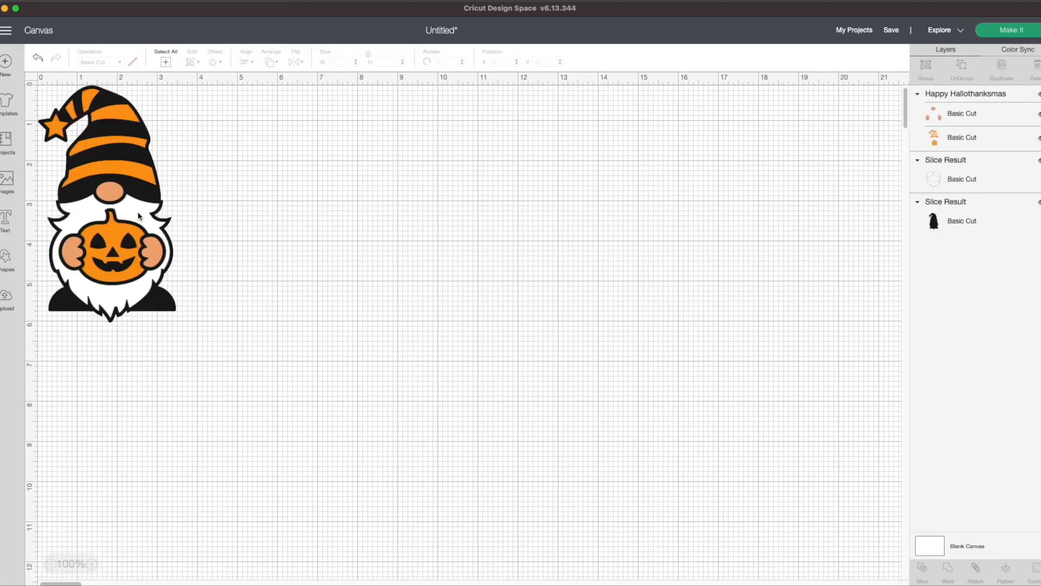
Step: Move all gnome layers together to about X 2.49, Y 1.35 in and group them
{"action": "left_click_drag", "start_coordinate": [138, 216], "coordinate": [142, 219]}
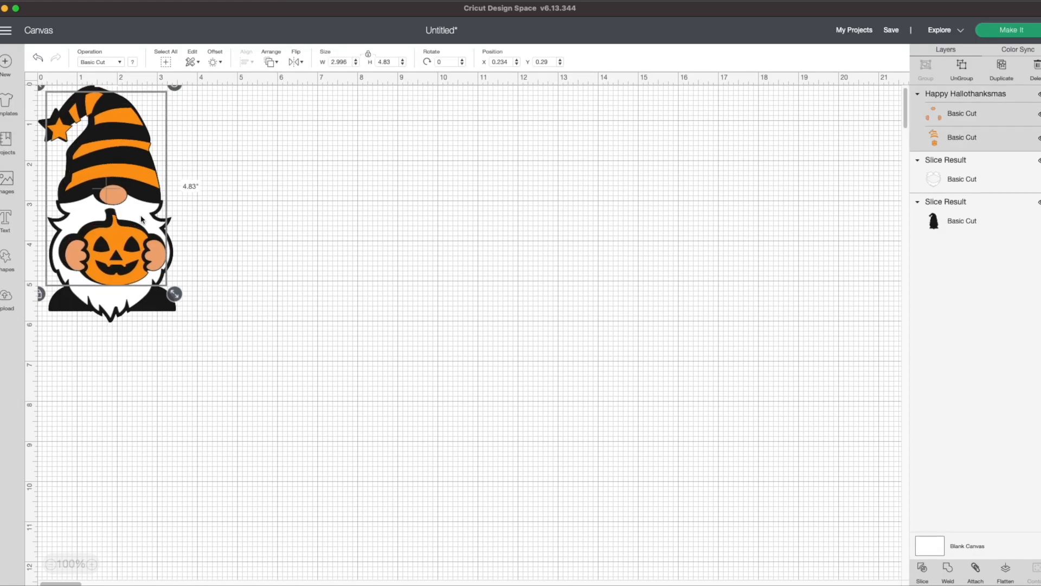
{"action": "left_click_drag", "start_coordinate": [266, 361], "coordinate": [42, 92]}
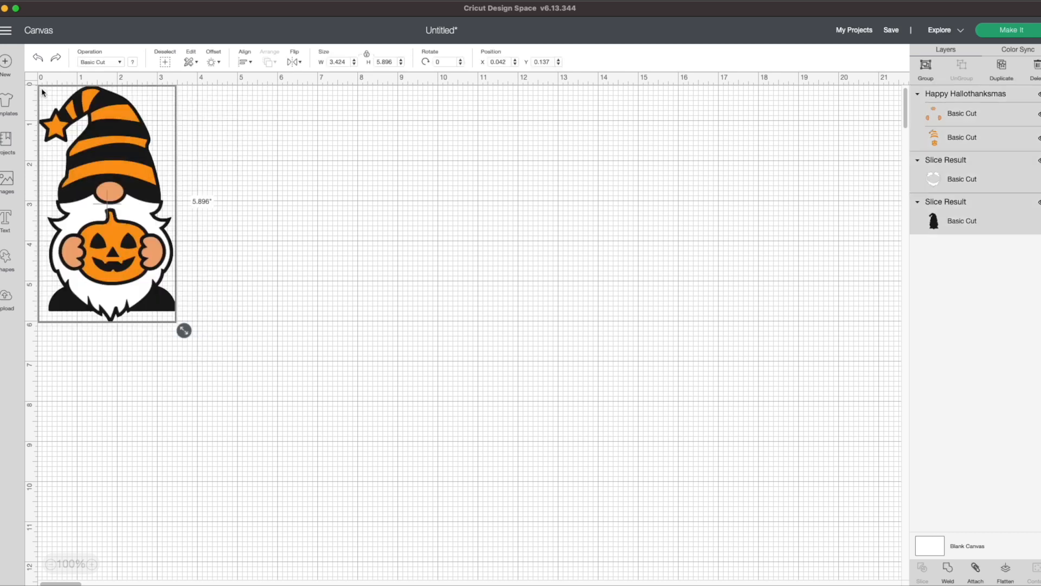
{"action": "left_click_drag", "start_coordinate": [96, 124], "coordinate": [205, 170]}
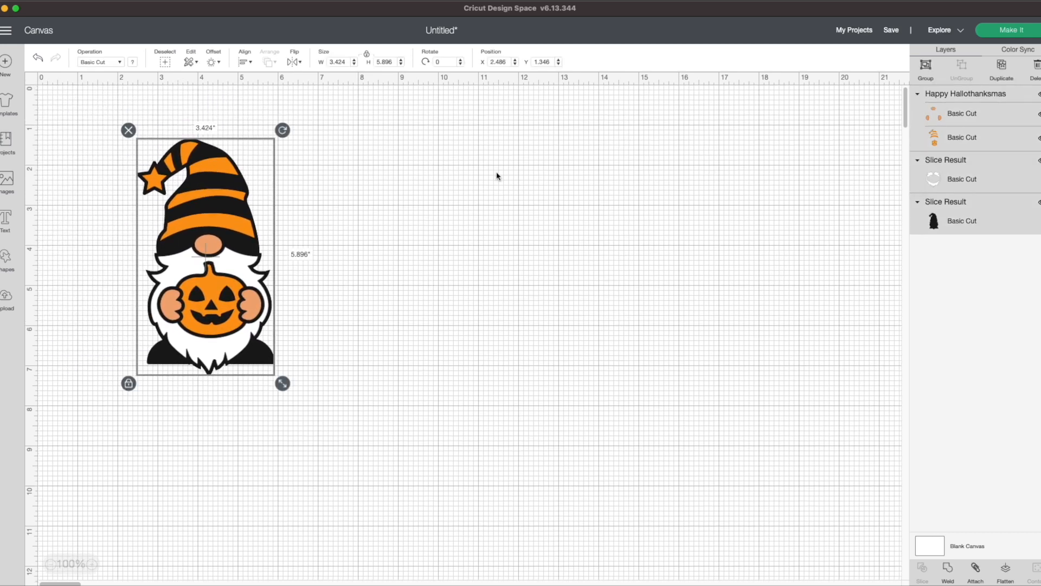
{"action": "left_click", "coordinate": [929, 67]}
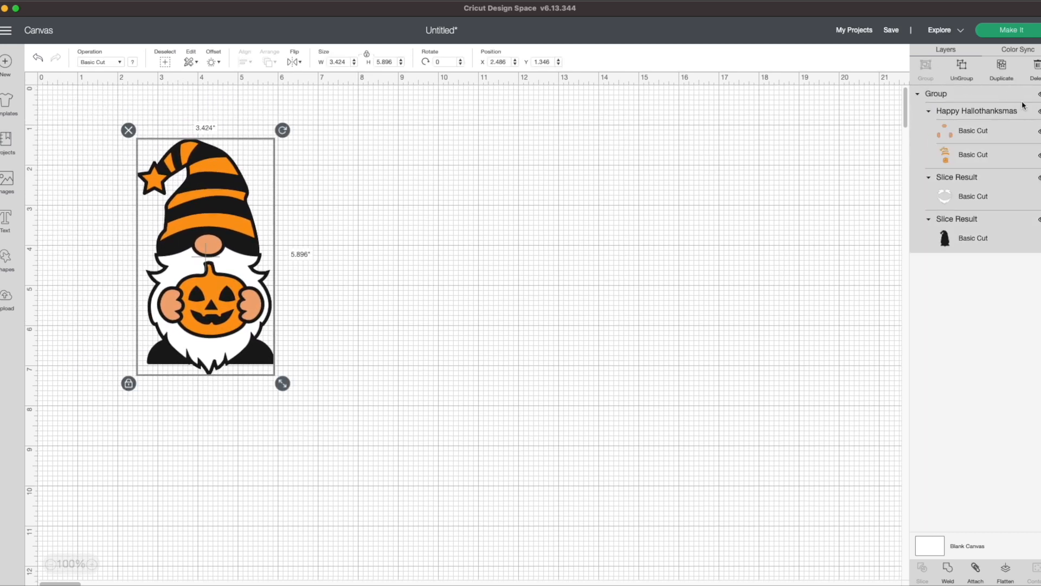
{"action": "left_click", "coordinate": [918, 95]}
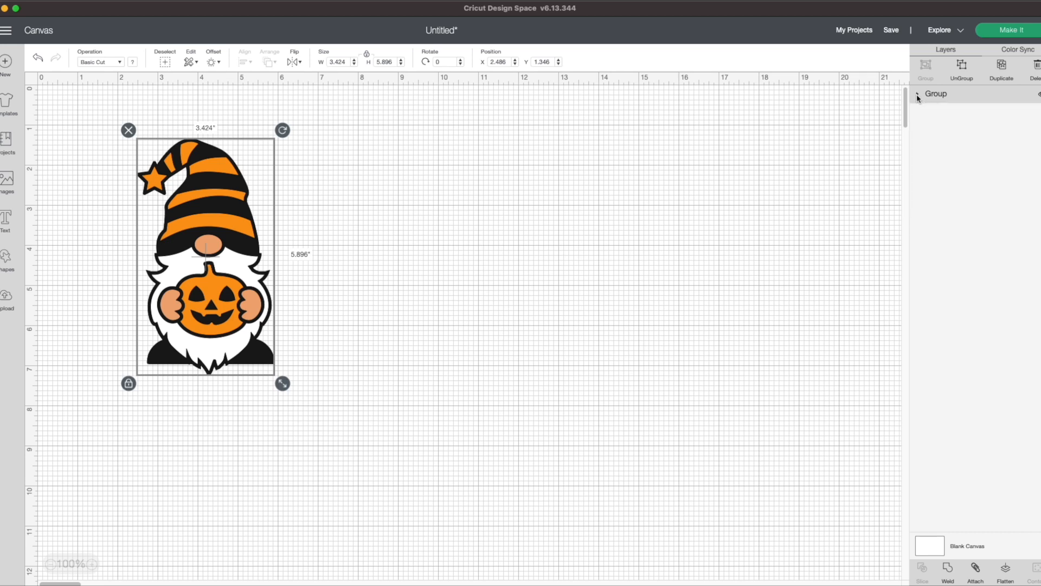
{"action": "left_click", "coordinate": [918, 96]}
{"action": "left_click", "coordinate": [567, 236]}
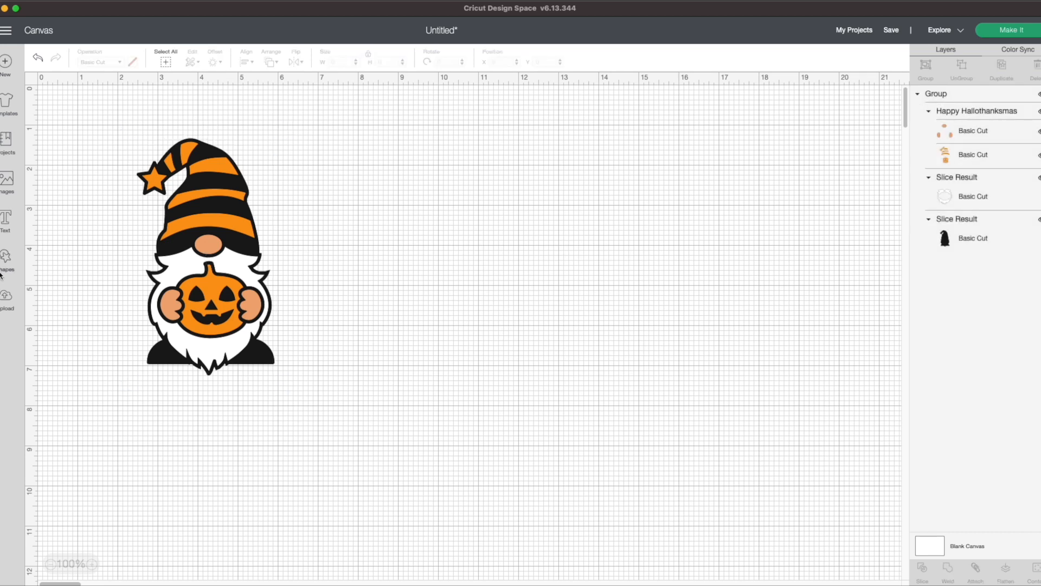
Step: Insert a diamond shape and shrink it to about 0.49 × 0.85 in beside the gnome's hat, below the star
{"action": "left_click", "coordinate": [1, 274]}
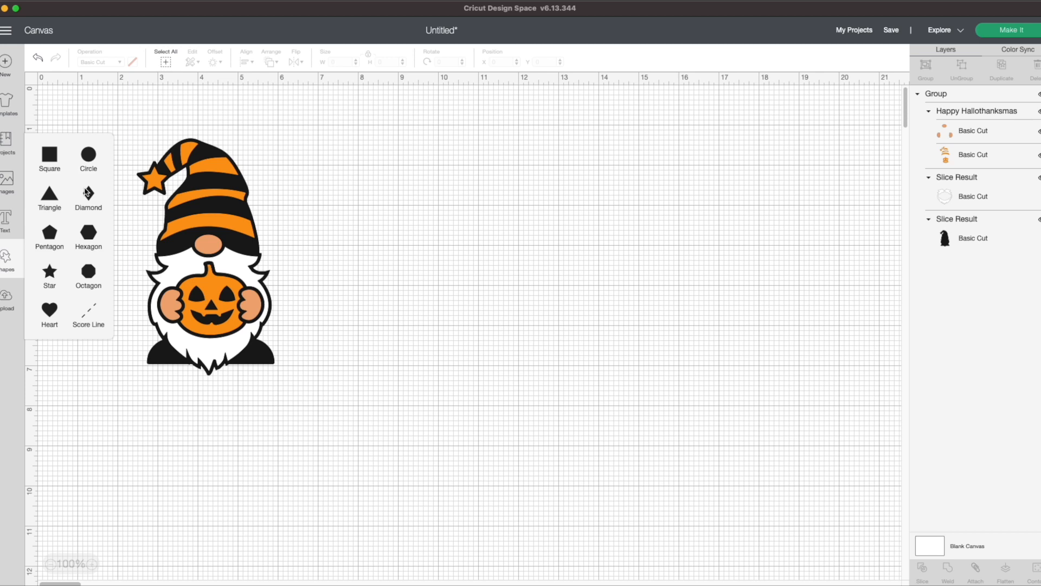
{"action": "left_click", "coordinate": [90, 195]}
{"action": "left_click_drag", "start_coordinate": [115, 176], "coordinate": [134, 250]}
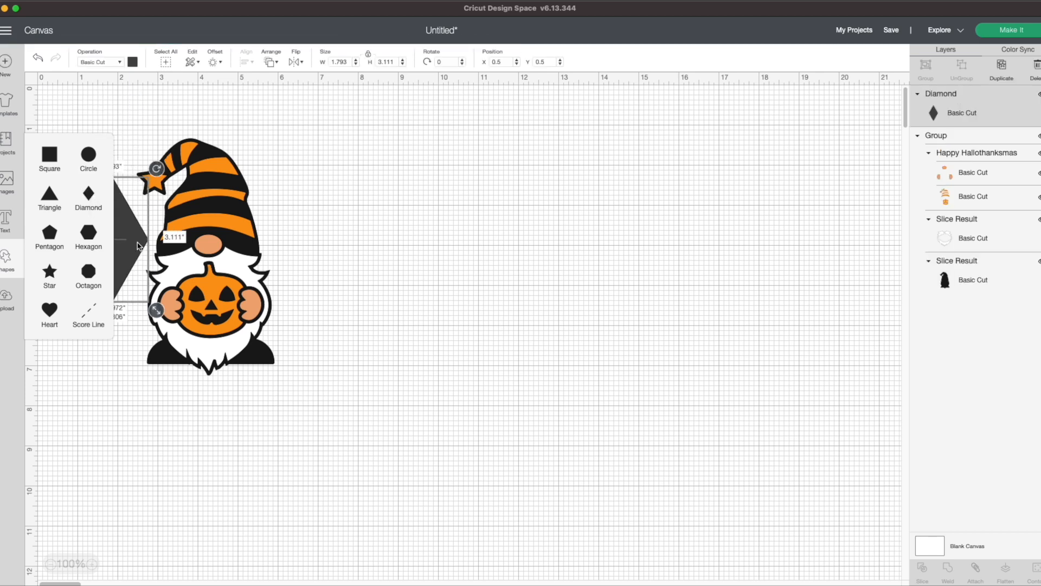
{"action": "left_click_drag", "start_coordinate": [155, 309], "coordinate": [142, 223]}
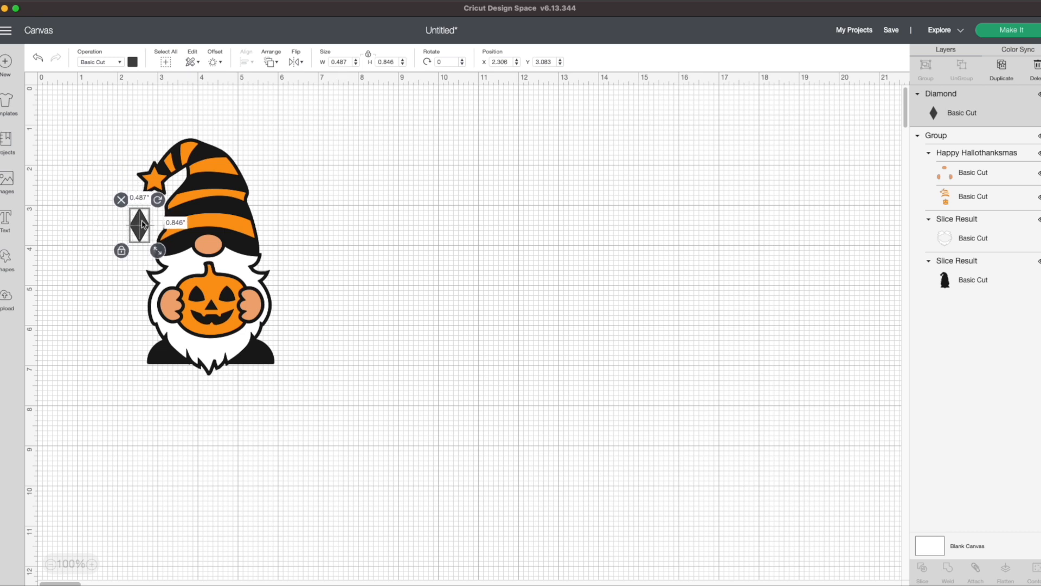
{"action": "left_click", "coordinate": [329, 286]}
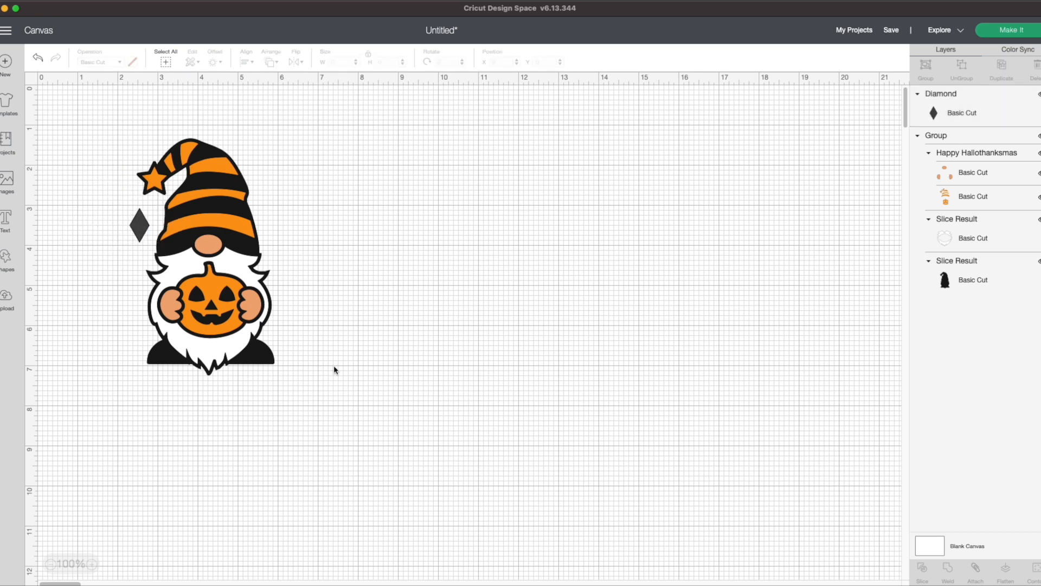
Step: Move the diamond layer beneath the gnome group in the layer order
{"action": "left_click", "coordinate": [963, 111]}
{"action": "left_click_drag", "start_coordinate": [963, 112], "coordinate": [962, 193]}
{"action": "left_click", "coordinate": [444, 330]}
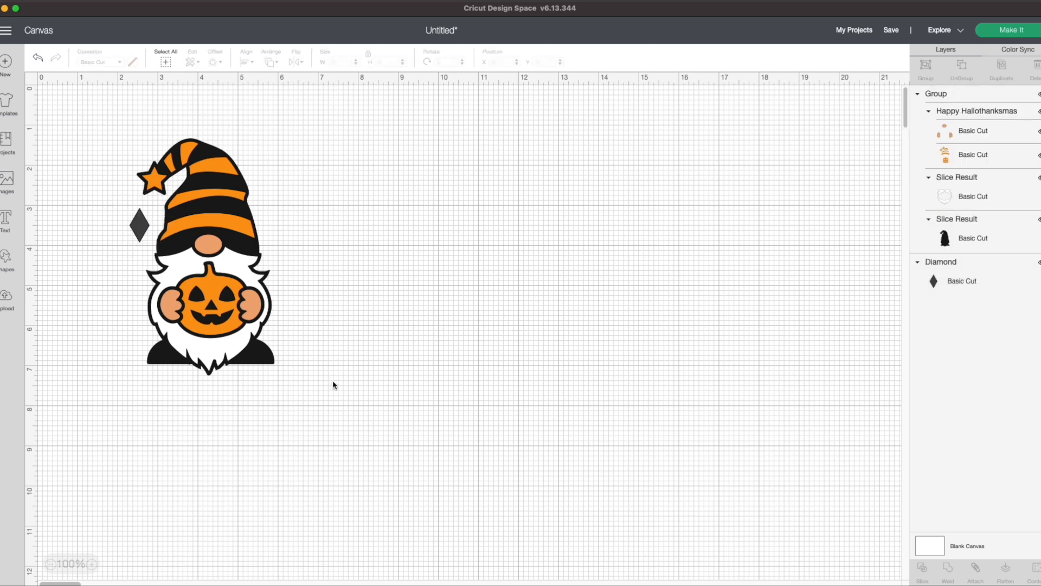
Step: Move the gnome and diamond near the canvas's upper-left corner, duplicate both, and place the copy beside the original
{"action": "left_click_drag", "start_coordinate": [335, 398], "coordinate": [100, 124]}
{"action": "left_click_drag", "start_coordinate": [229, 184], "coordinate": [151, 147]}
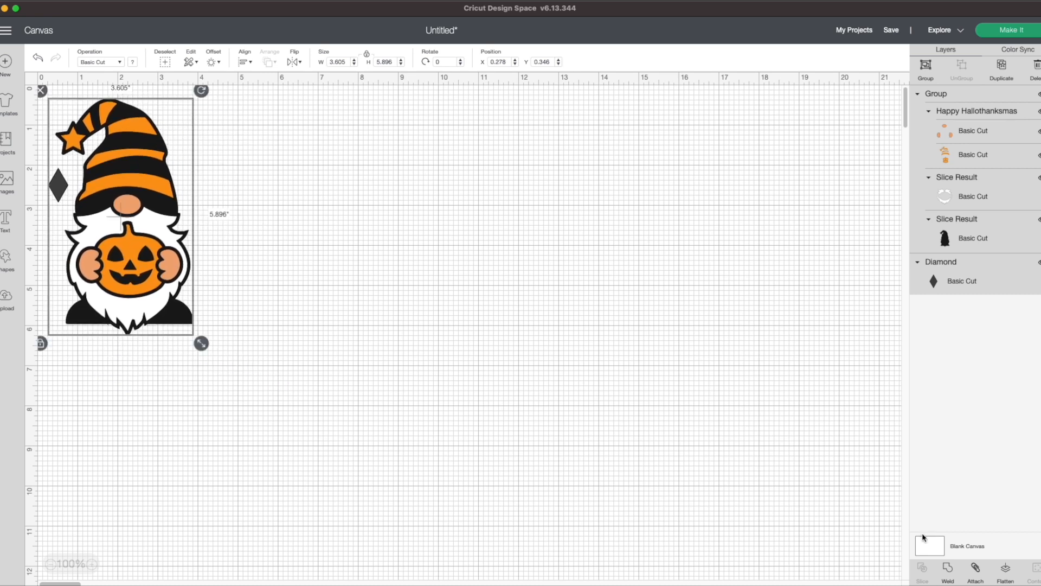
{"action": "left_click", "coordinate": [919, 94]}
{"action": "left_click", "coordinate": [1001, 73]}
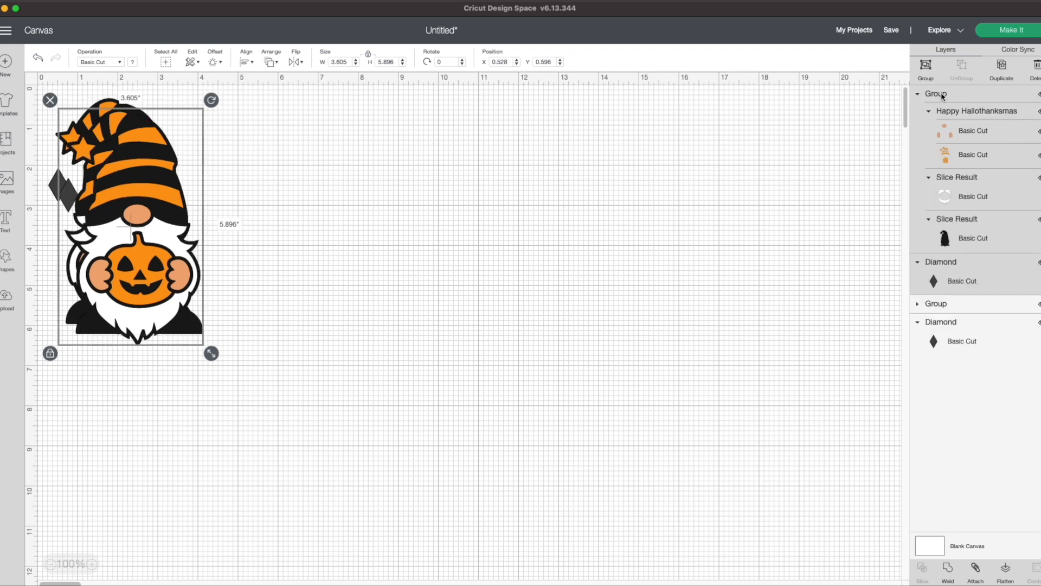
{"action": "left_click_drag", "start_coordinate": [164, 217], "coordinate": [315, 208]}
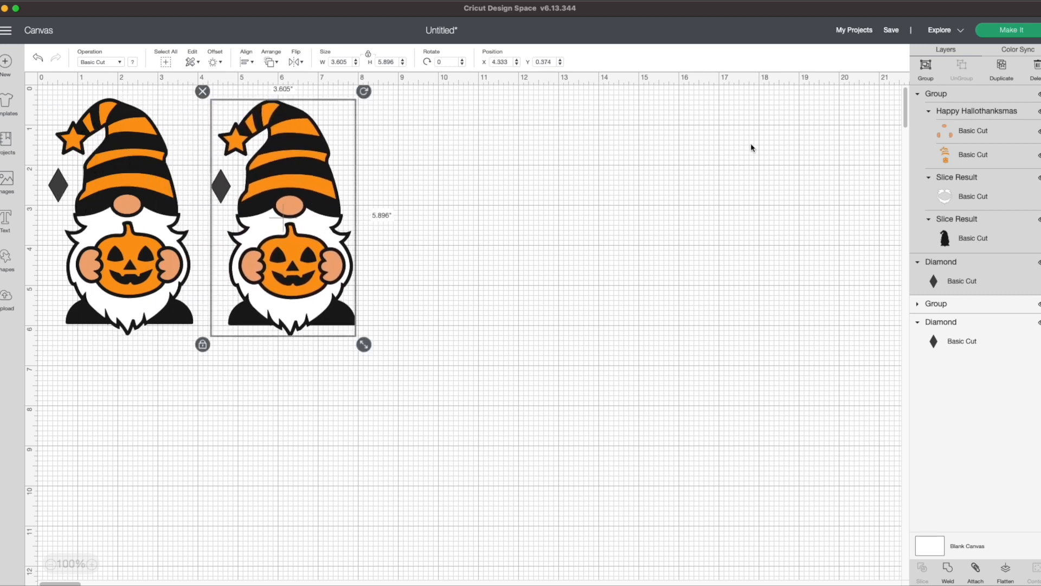
Step: Duplicate the gnome and diamond twice more, placing the copies in a row of four
{"action": "left_click", "coordinate": [1008, 70]}
{"action": "left_click_drag", "start_coordinate": [314, 152], "coordinate": [468, 143]}
{"action": "left_click", "coordinate": [1001, 70]}
{"action": "left_click_drag", "start_coordinate": [496, 251], "coordinate": [653, 242]}
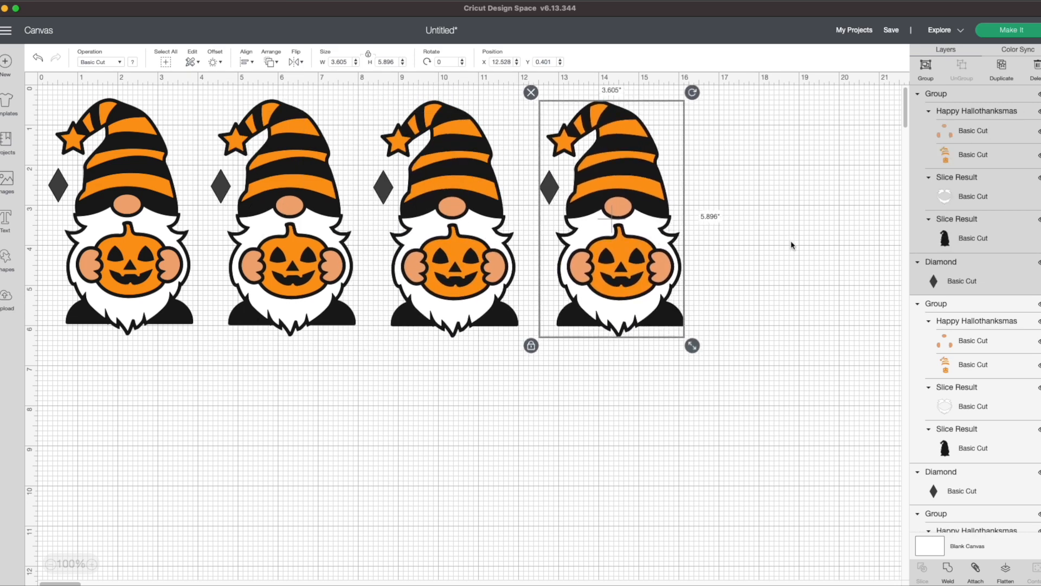
{"action": "left_click", "coordinate": [794, 244]}
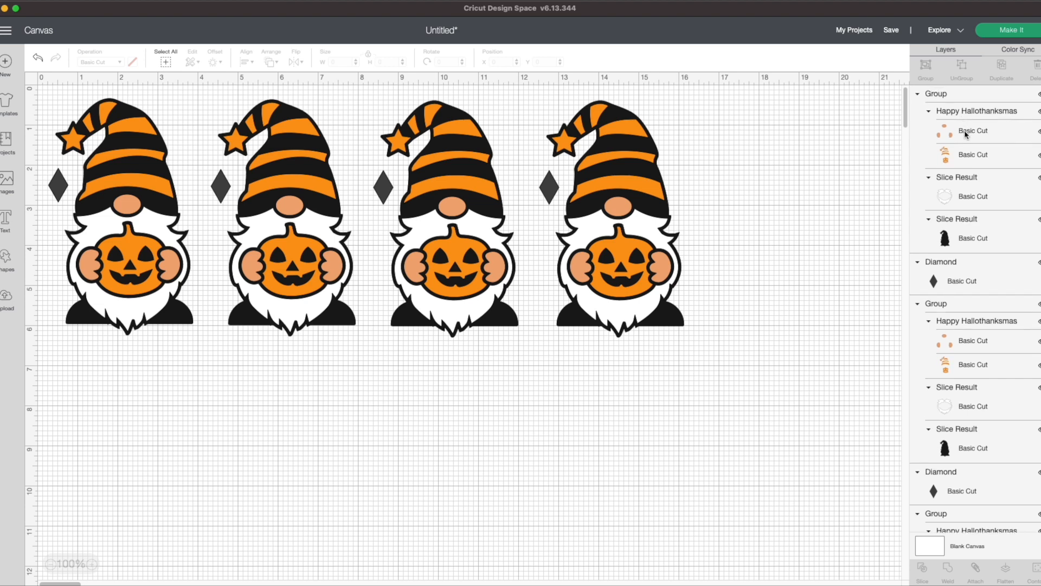
Step: Hide the orange, white and black layers of the fourth gnome, keeping its peach nose and hands
{"action": "left_click", "coordinate": [1038, 155]}
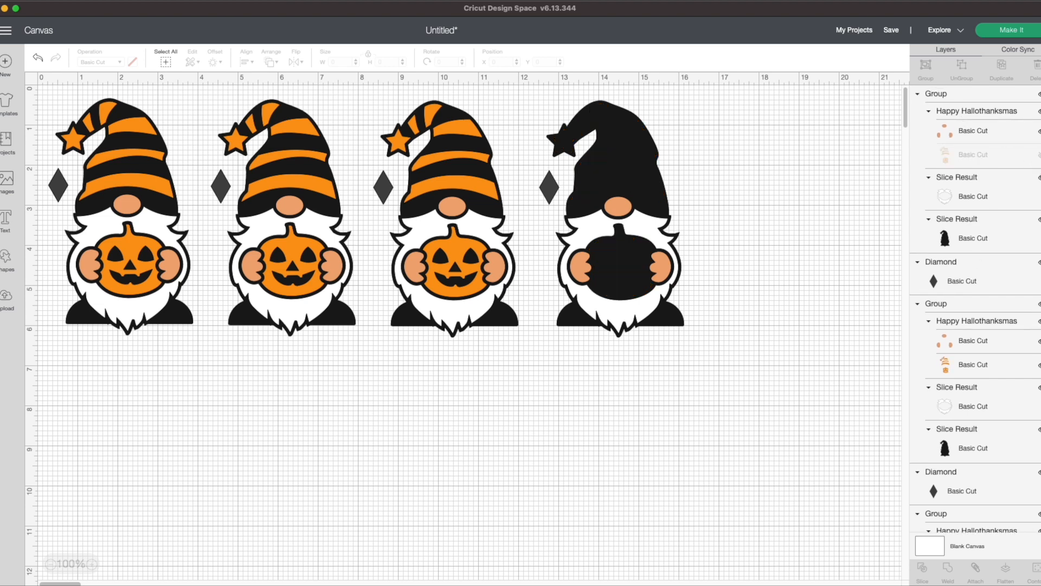
{"action": "left_click", "coordinate": [1038, 177]}
{"action": "left_click", "coordinate": [1039, 226]}
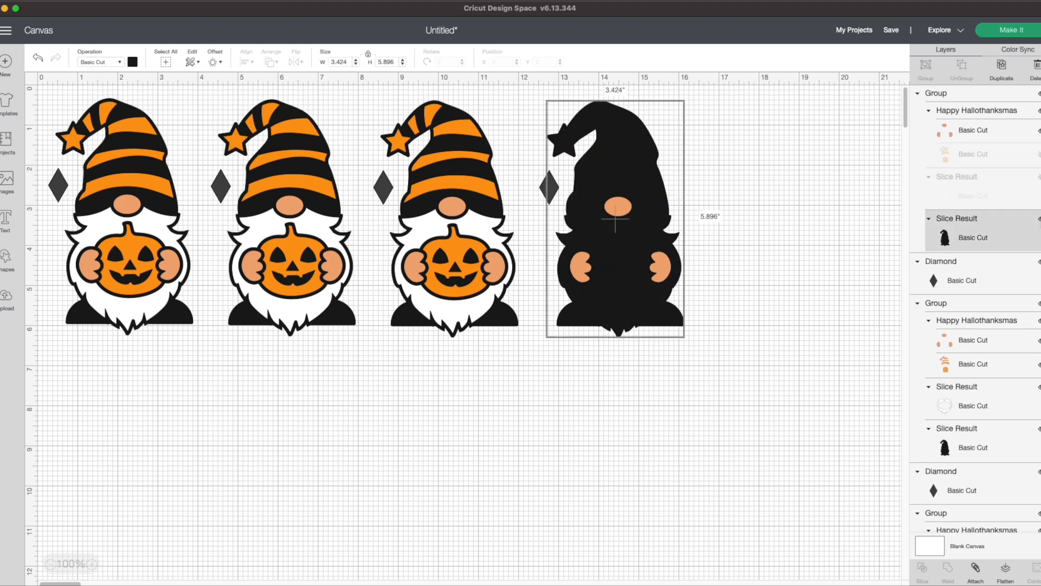
{"action": "left_click", "coordinate": [1039, 218]}
Step: Recolour the fourth gnome's diamond to the peach material colour of the nose and hands
{"action": "left_click", "coordinate": [997, 271]}
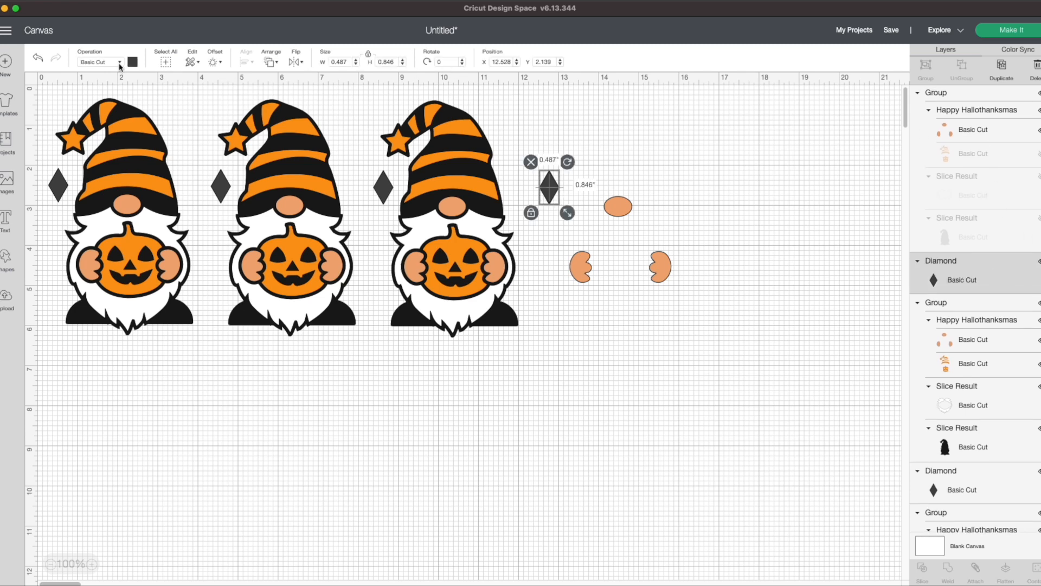
{"action": "left_click", "coordinate": [132, 62]}
{"action": "left_click", "coordinate": [200, 113]}
{"action": "left_click", "coordinate": [582, 384]}
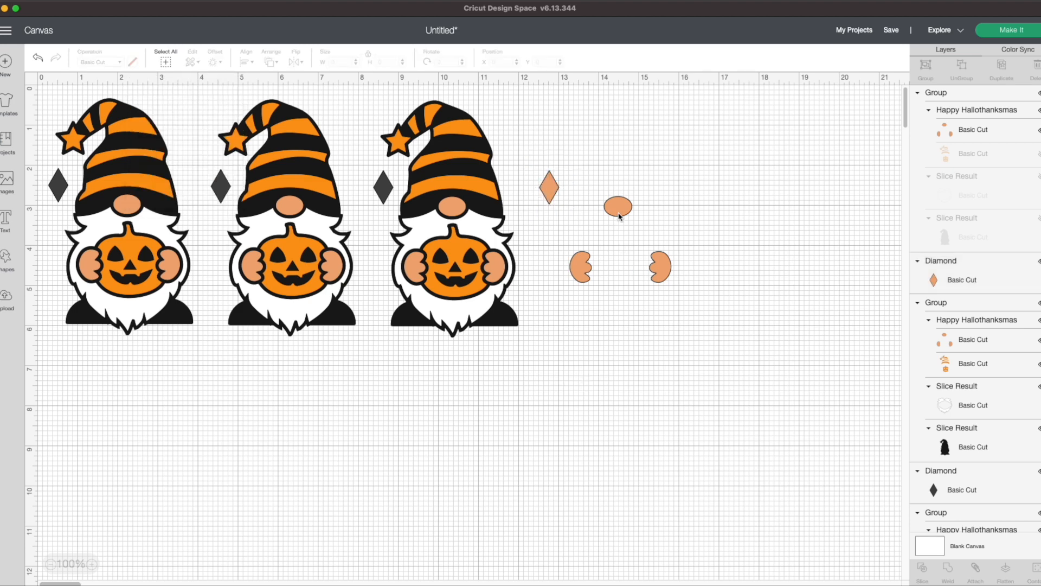
Step: Attach the peach diamond to the fourth gnome's nose and hands
{"action": "left_click_drag", "start_coordinate": [619, 216], "coordinate": [645, 205]}
{"action": "left_click", "coordinate": [634, 295]}
{"action": "left_click_drag", "start_coordinate": [666, 329], "coordinate": [557, 179]}
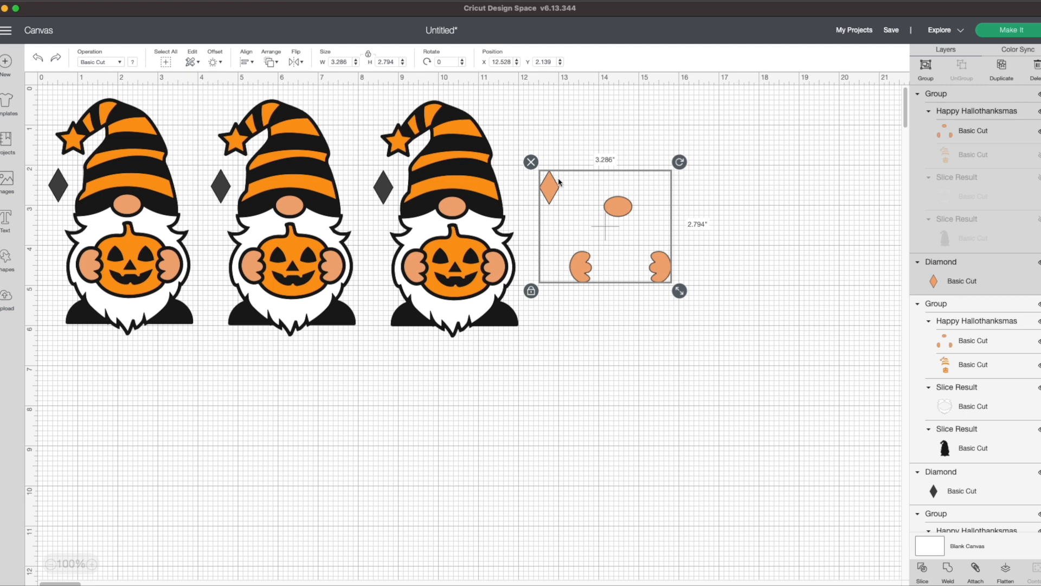
{"action": "left_click", "coordinate": [982, 579]}
{"action": "left_click", "coordinate": [478, 377]}
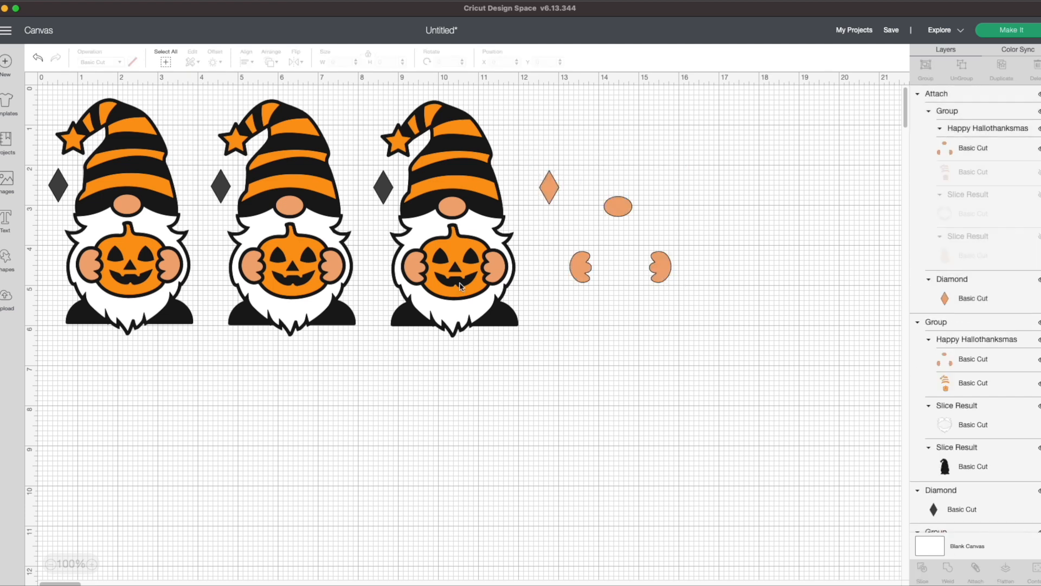
Step: Collapse the attached fourth gnome's group and hide the third gnome's peach, white and black layers, keeping its orange pieces
{"action": "left_click_drag", "start_coordinate": [480, 374], "coordinate": [389, 160]}
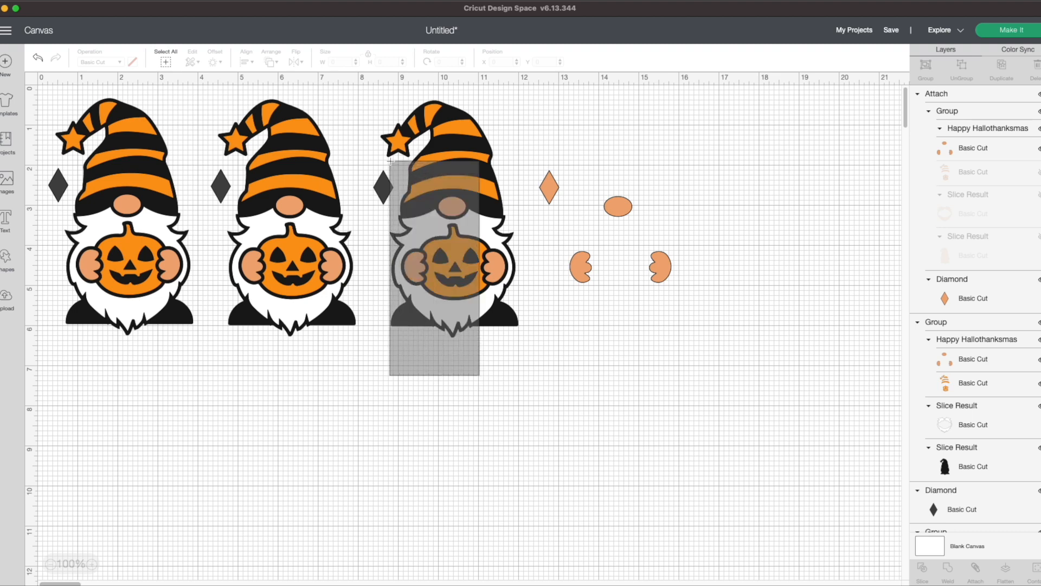
{"action": "left_click", "coordinate": [929, 112]}
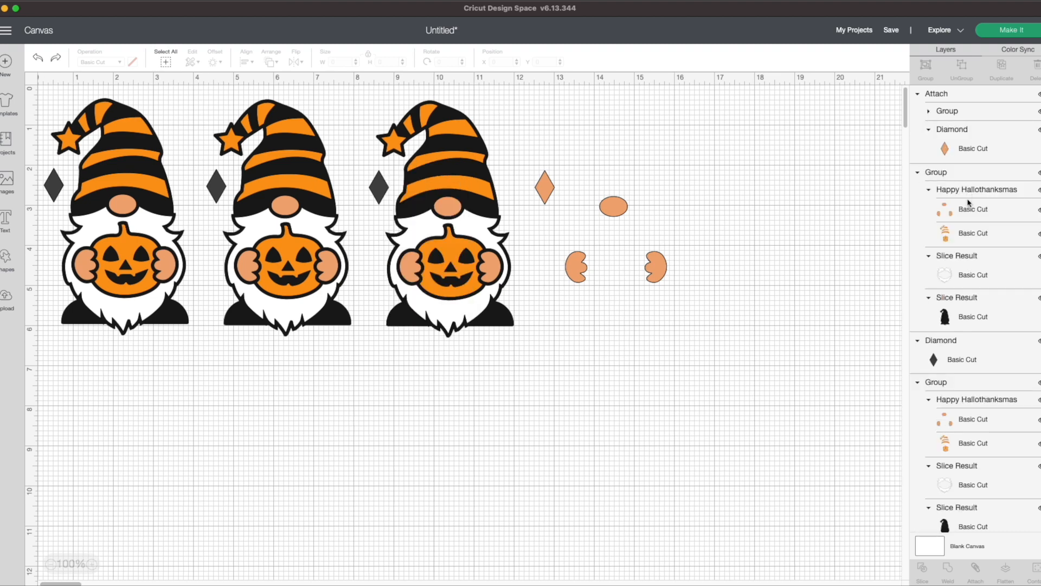
{"action": "left_click", "coordinate": [1038, 210]}
{"action": "left_click", "coordinate": [1038, 256]}
{"action": "left_click", "coordinate": [1039, 297]}
Step: Recolour the third gnome's diamond to the orange material colour of its hat stripes and pumpkin
{"action": "left_click", "coordinate": [984, 360]}
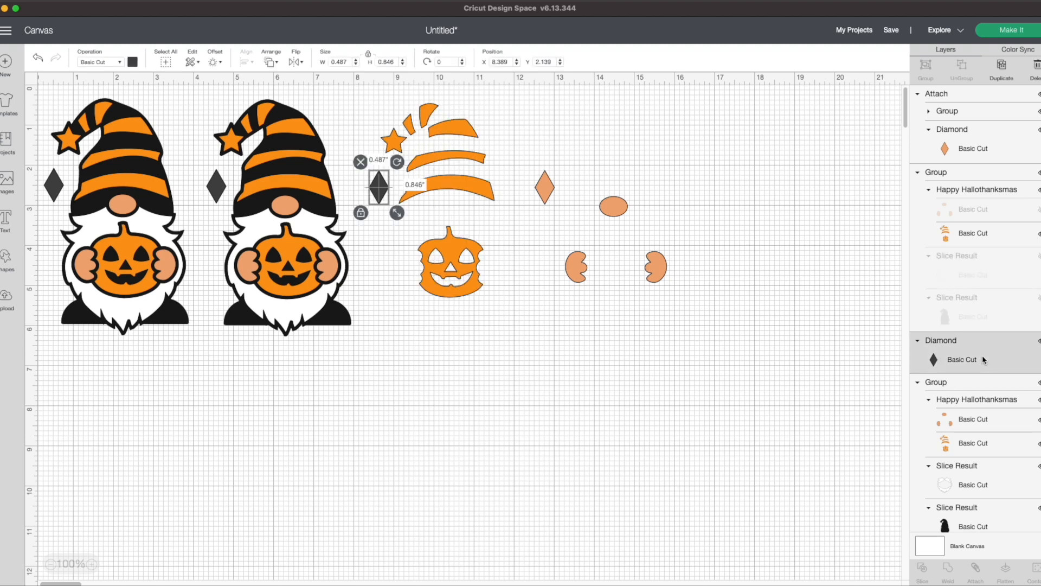
{"action": "left_click", "coordinate": [133, 61]}
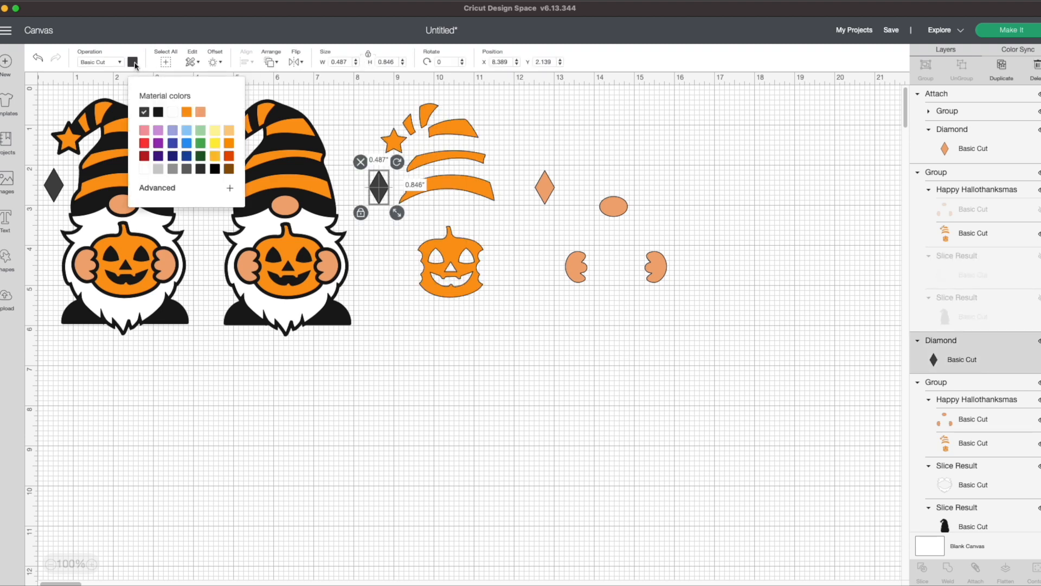
{"action": "left_click", "coordinate": [187, 112]}
Step: Attach the orange diamond to the third gnome's orange pieces and shift the attached set slightly away from the second gnome
{"action": "left_click", "coordinate": [445, 320]}
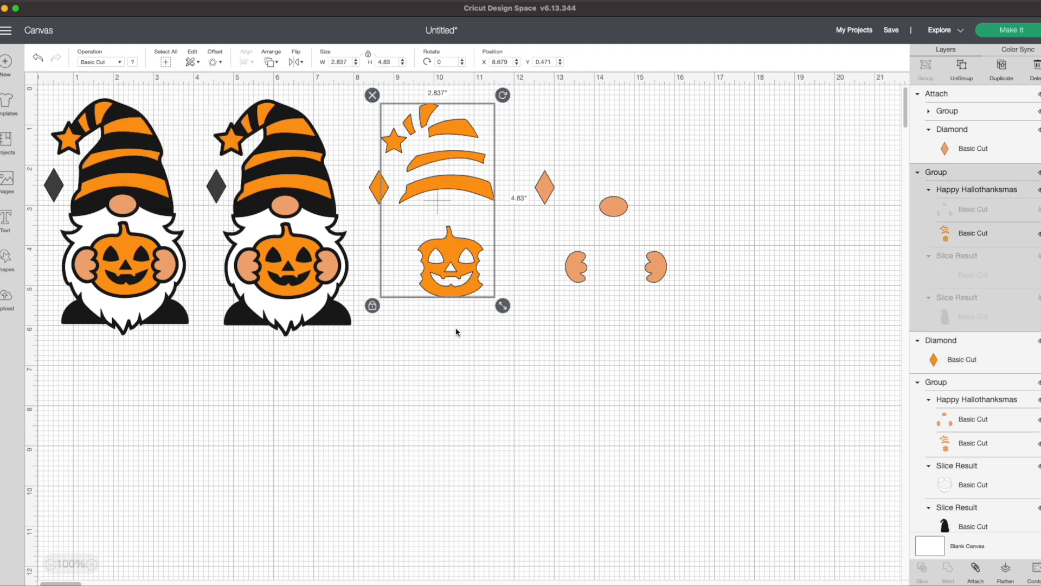
{"action": "left_click", "coordinate": [379, 188], "text": "shift"}
{"action": "left_click", "coordinate": [976, 571]}
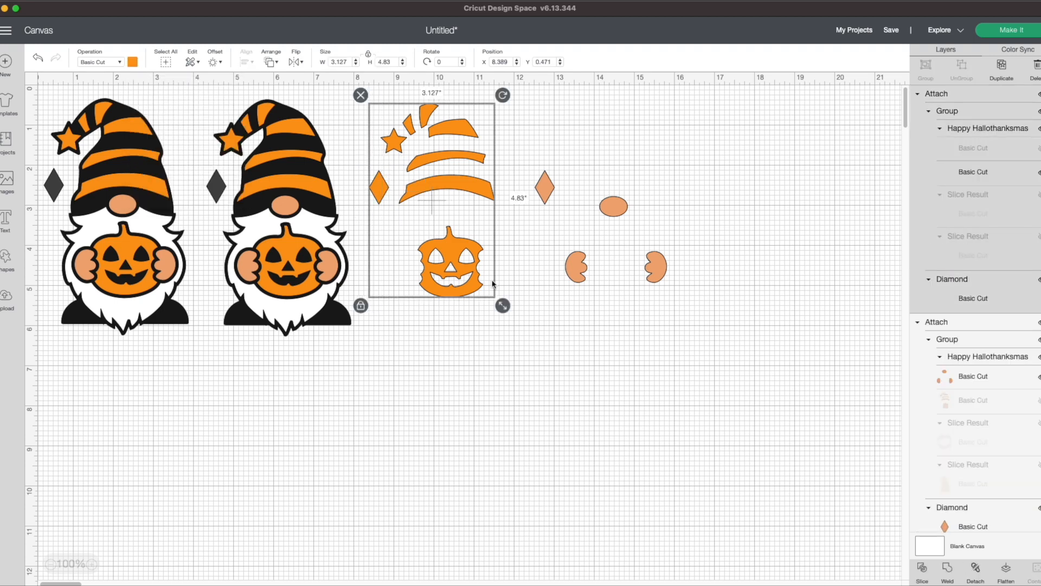
{"action": "left_click_drag", "start_coordinate": [493, 284], "coordinate": [508, 290]}
Step: Select the second gnome and collapse the attached orange and peach sets in the layer list
{"action": "left_click", "coordinate": [307, 313]}
{"action": "left_click", "coordinate": [325, 374]}
{"action": "left_click", "coordinate": [307, 313]}
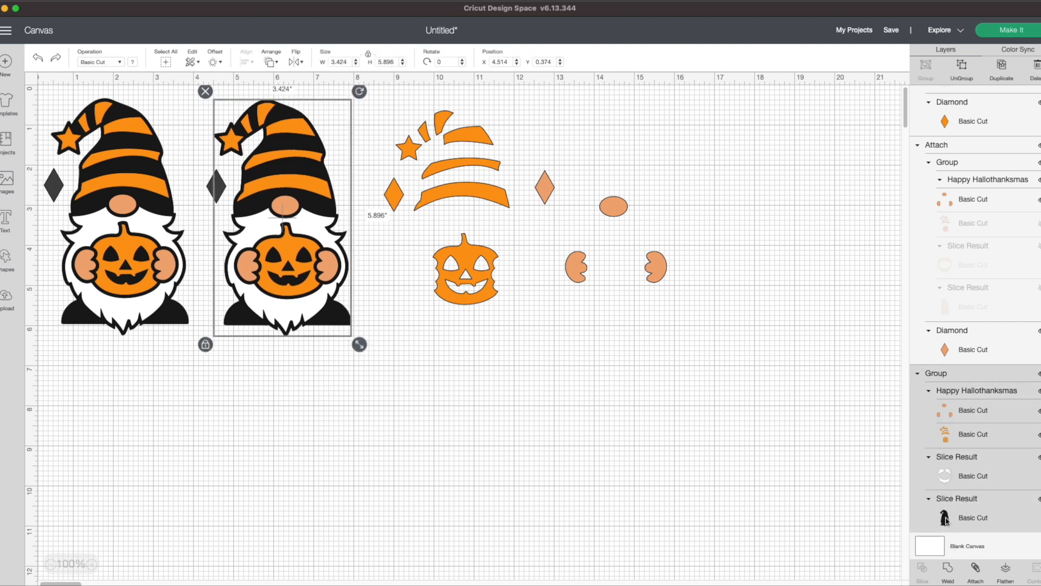
{"action": "left_click", "coordinate": [928, 162]}
{"action": "left_click", "coordinate": [918, 146]}
{"action": "scroll", "coordinate": [922, 144], "scroll_direction": "up", "scroll_amount": 3}
{"action": "left_click", "coordinate": [929, 111]}
{"action": "left_click", "coordinate": [917, 94]}
{"action": "scroll", "coordinate": [948, 346], "scroll_direction": "down", "scroll_amount": 1}
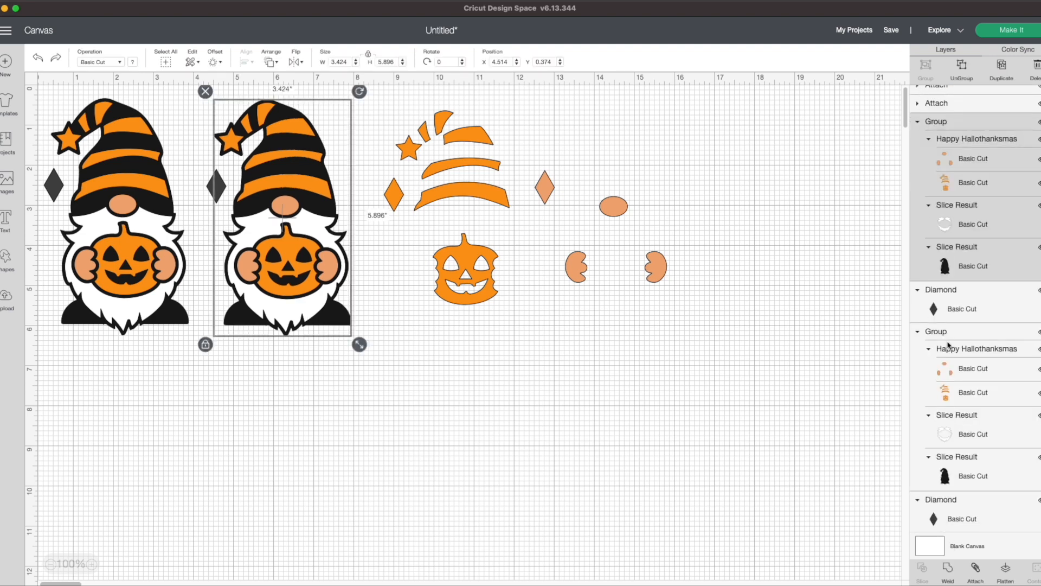
Step: Hide the second gnome's peach, orange and black layers, keeping its white beard
{"action": "left_click", "coordinate": [991, 214]}
{"action": "left_click", "coordinate": [1039, 159]}
{"action": "left_click", "coordinate": [1040, 183]}
{"action": "left_click", "coordinate": [1040, 248]}
Step: Recolour the second gnome's diamond to the white material colour of the beard
{"action": "left_click", "coordinate": [1007, 310]}
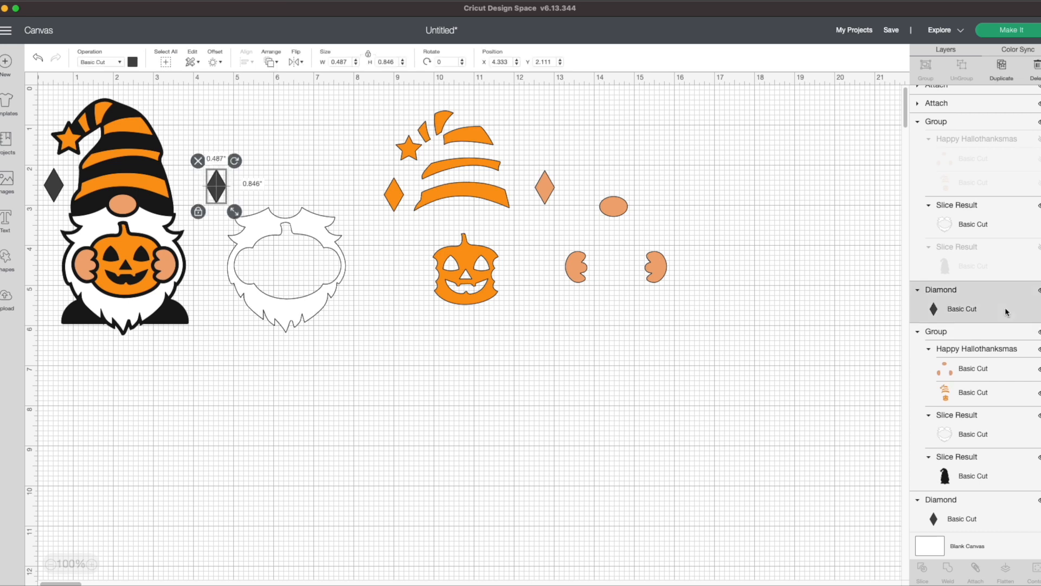
{"action": "left_click", "coordinate": [133, 62]}
{"action": "left_click", "coordinate": [172, 112]}
{"action": "left_click", "coordinate": [534, 483]}
Step: Attach the white diamond to the second gnome's beard
{"action": "left_click", "coordinate": [966, 304]}
{"action": "left_click", "coordinate": [963, 230], "text": "shift"}
{"action": "left_click", "coordinate": [976, 570]}
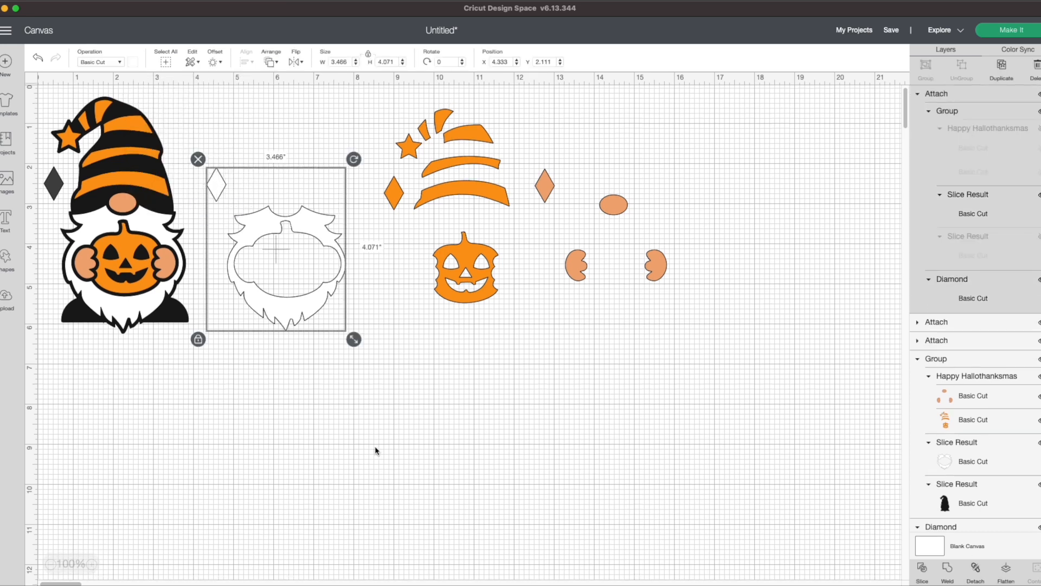
{"action": "left_click", "coordinate": [374, 450]}
Step: Hide the first gnome's peach, orange and white layers, keeping its black silhouette
{"action": "left_click", "coordinate": [98, 267]}
{"action": "left_click", "coordinate": [239, 391]}
{"action": "left_click", "coordinate": [139, 300]}
{"action": "left_click", "coordinate": [52, 187]}
{"action": "left_click", "coordinate": [113, 241]}
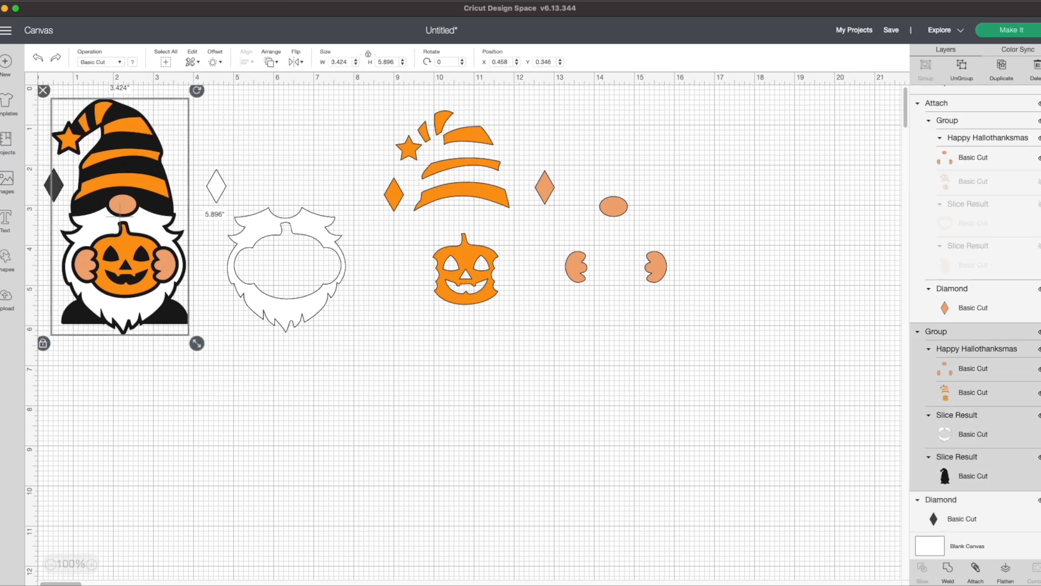
{"action": "left_click", "coordinate": [1039, 369]}
{"action": "left_click", "coordinate": [1040, 393]}
{"action": "left_click", "coordinate": [1040, 416]}
Step: Recolour the first gnome's diamond black
{"action": "left_click", "coordinate": [49, 190]}
{"action": "left_click", "coordinate": [133, 62]}
{"action": "left_click", "coordinate": [255, 404]}
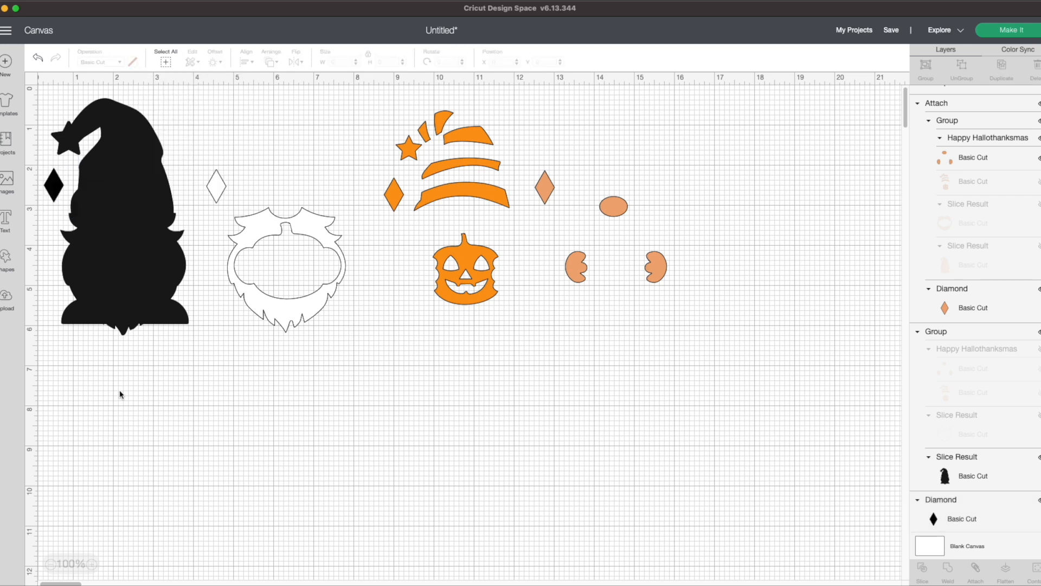
Step: Attach the black diamond to the first gnome's black silhouette
{"action": "left_click_drag", "start_coordinate": [132, 395], "coordinate": [47, 177]}
{"action": "left_click", "coordinate": [976, 570]}
{"action": "left_click_drag", "start_coordinate": [332, 391], "coordinate": [233, 180]}
{"action": "left_click", "coordinate": [583, 421]}
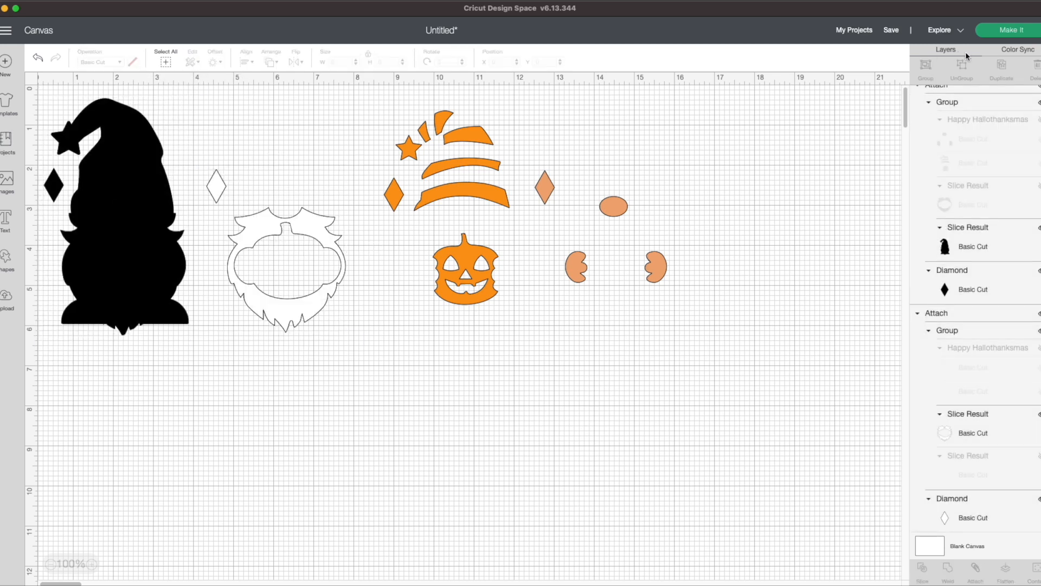
Step: Preview the project on its cutting mats, check the white and black mats, and return to the canvas
{"action": "left_click", "coordinate": [1018, 31]}
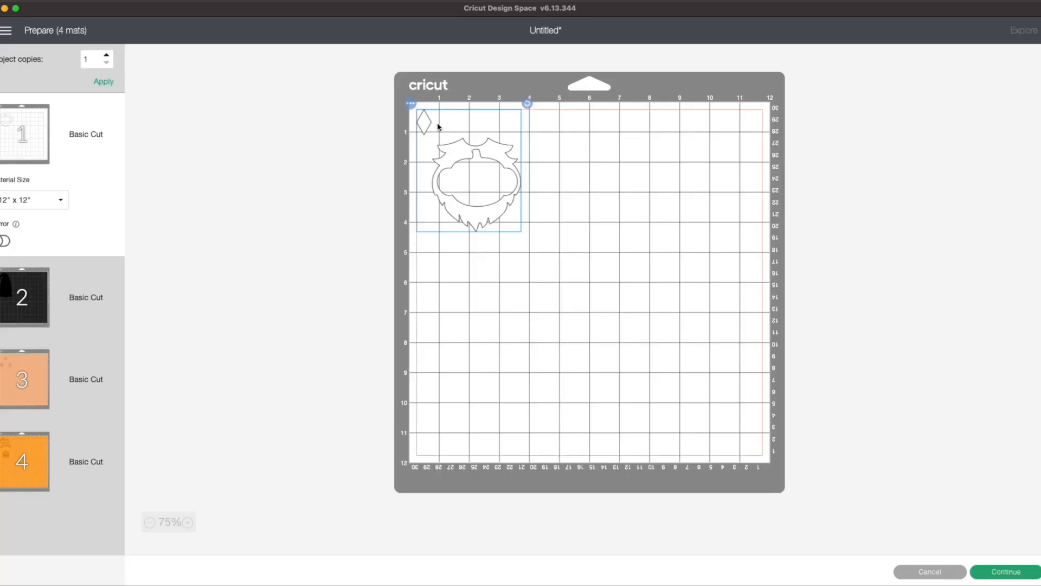
{"action": "left_click", "coordinate": [27, 312]}
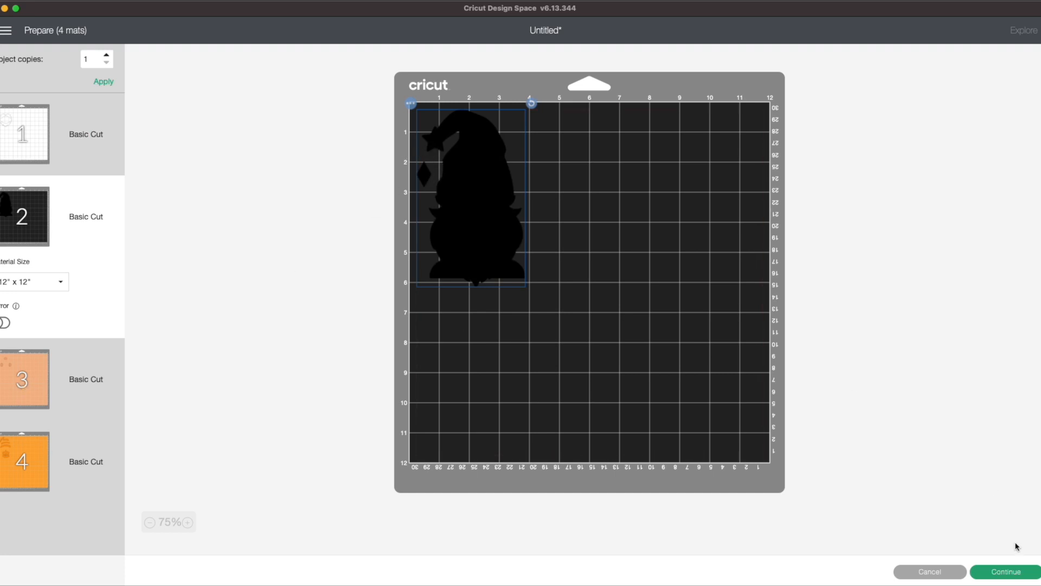
{"action": "left_click", "coordinate": [920, 572]}
Step: Rearrange the attached colour sets closer together, placing the peach nose and hands with their diamond beneath the white beard
{"action": "left_click_drag", "start_coordinate": [498, 255], "coordinate": [477, 238]}
{"action": "left_click_drag", "start_coordinate": [631, 215], "coordinate": [317, 329]}
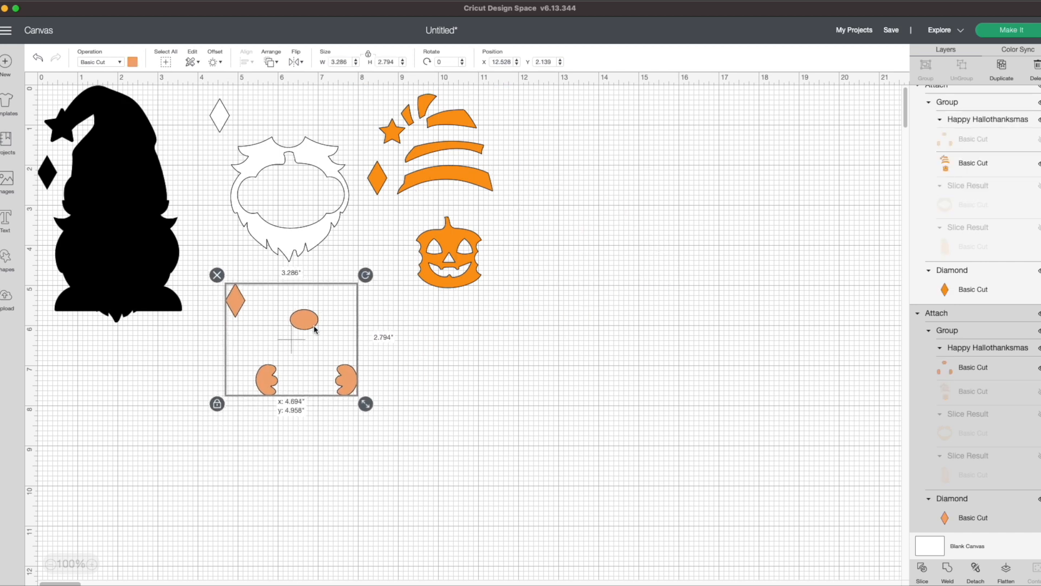
{"action": "left_click", "coordinate": [752, 200]}
Step: Attach all four colour sets together, preview their layout on the cutting mat, and leave the preview
{"action": "left_click_drag", "start_coordinate": [655, 481], "coordinate": [65, 143]}
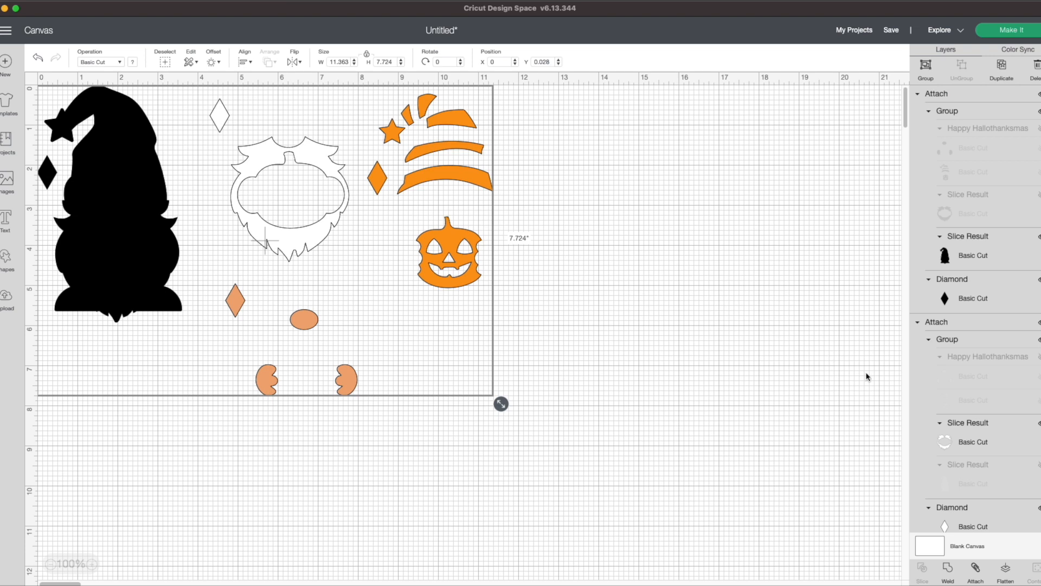
{"action": "left_click", "coordinate": [975, 568]}
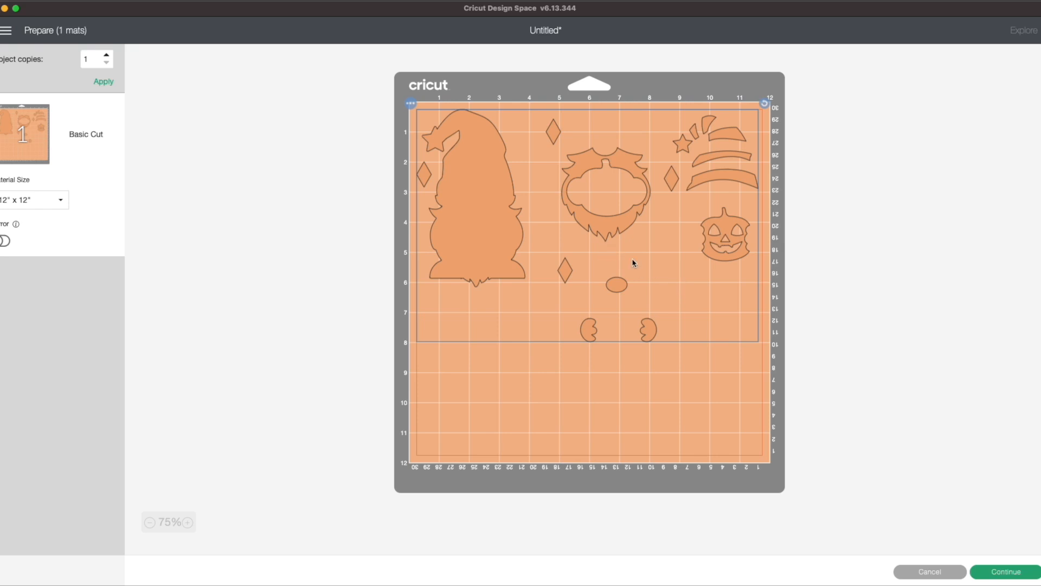
{"action": "left_click", "coordinate": [927, 569]}
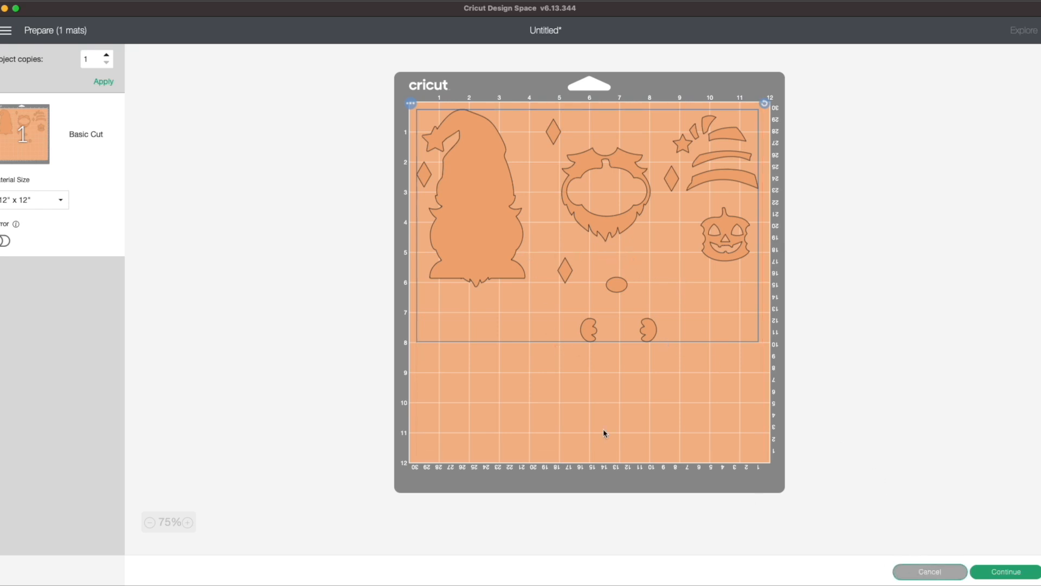